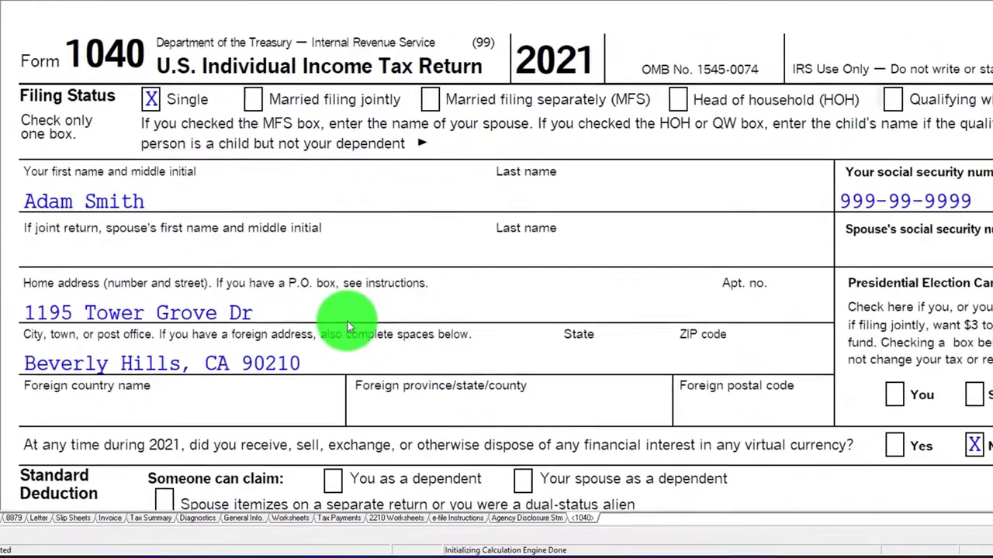
Step: Scroll Form 1040 to the income lines and point out the 100,000 pension on line 5b
scroll(348, 323, "down", 3)
scroll(346, 320, "down", 5)
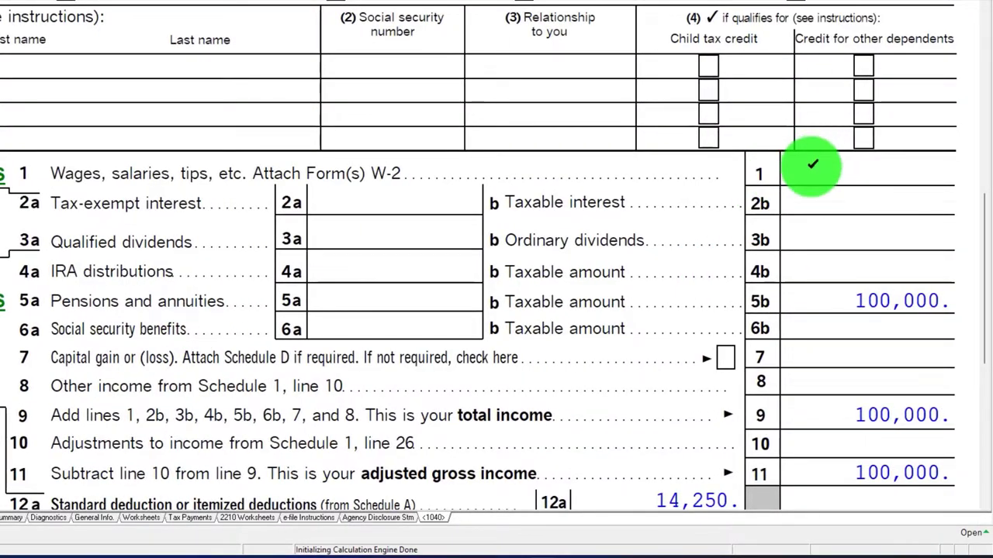
left_click(810, 293)
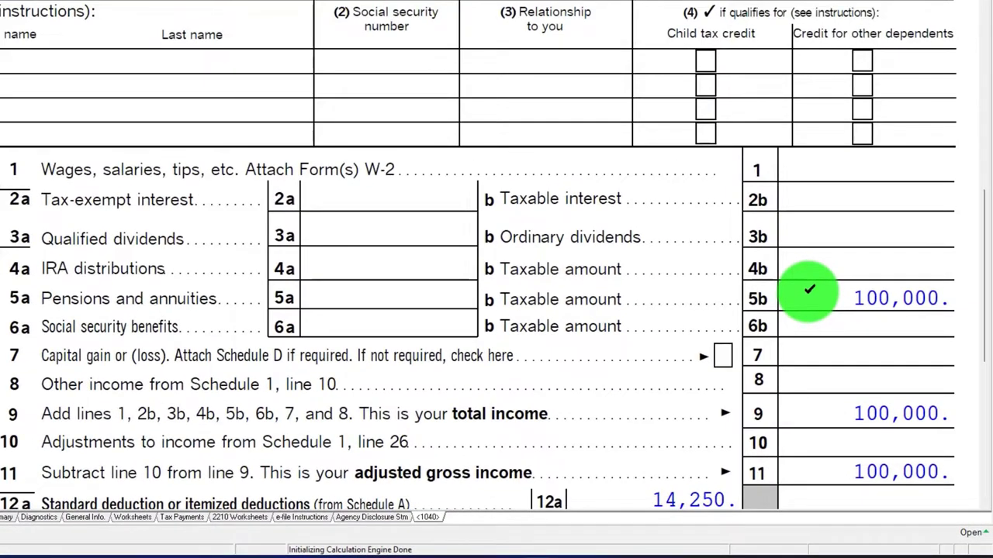
scroll(811, 291, "down", 5)
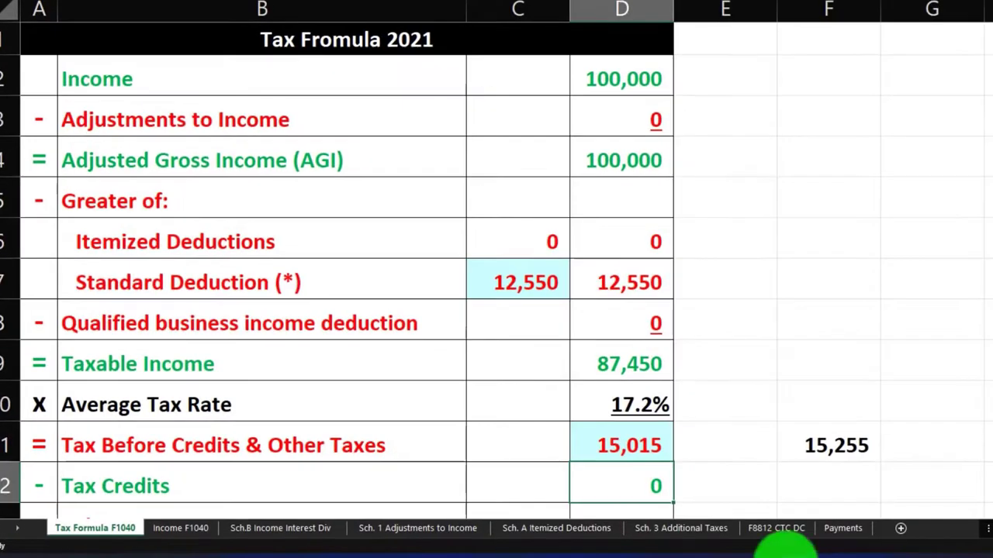
Step: Rebuild the C7 standard deduction as 12,550 plus the 1,700 over-65 amount, and check the 85,750 taxable income
left_click(537, 281)
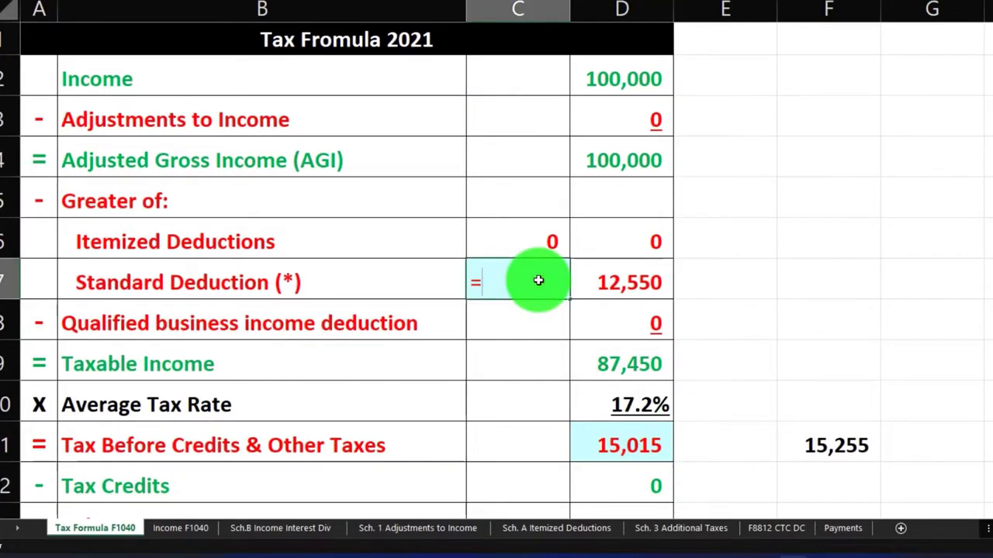
type("=")
key("Down")
key("Down")
key("Down")
key("Down")
key("Down")
key("Down")
key("Down")
key("Down")
key("Down")
key("Down")
key("Down")
key("Down")
key("Down")
key("Down")
key("Down")
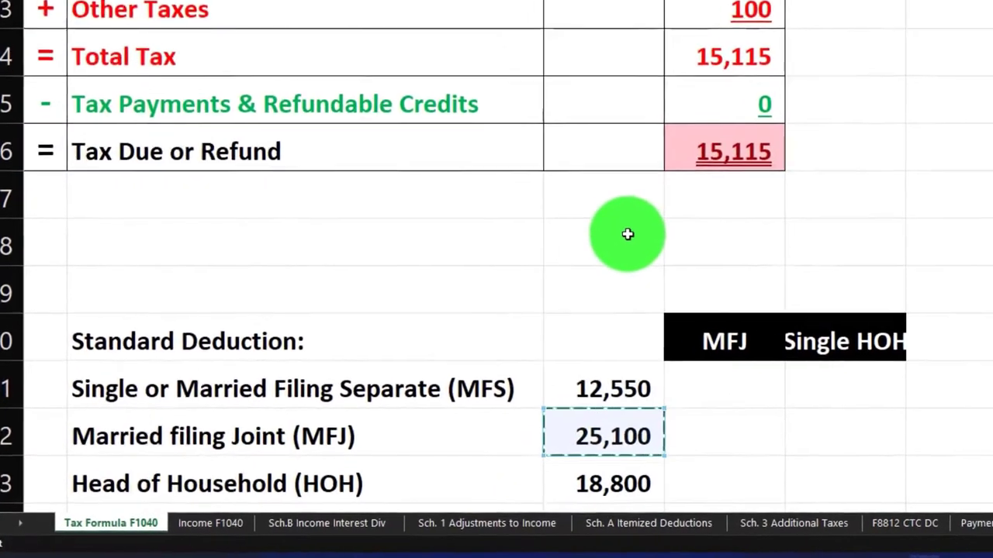
key("Up")
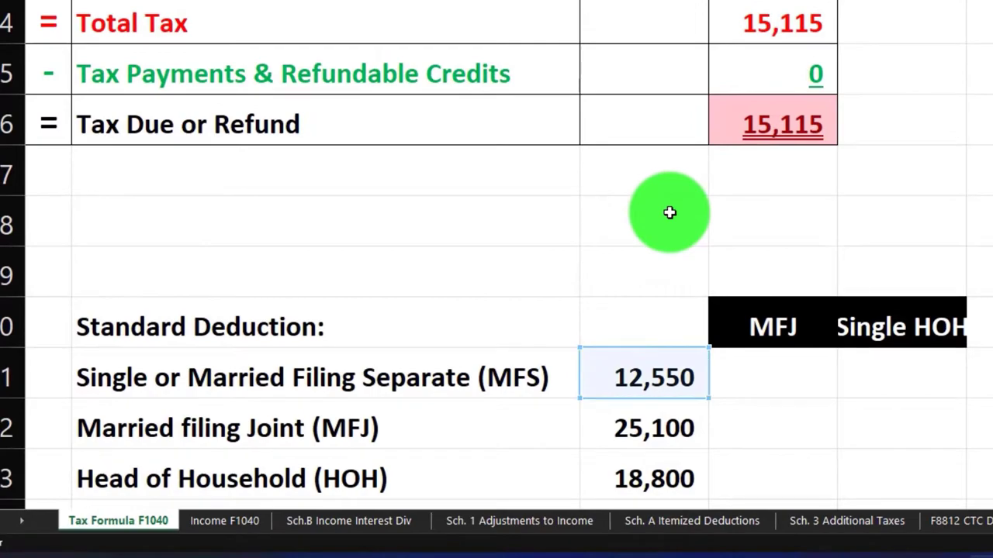
scroll(669, 213, "down", 2)
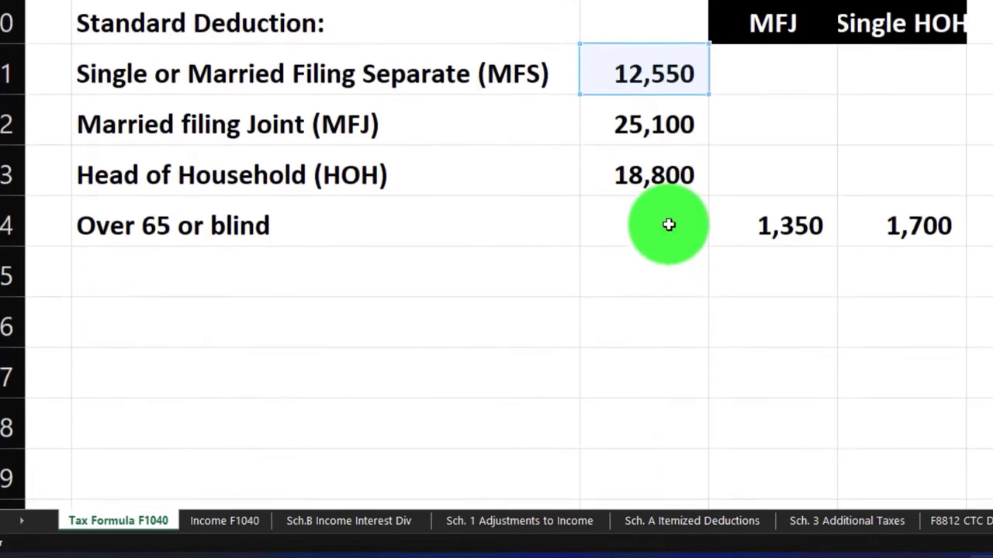
key("Return")
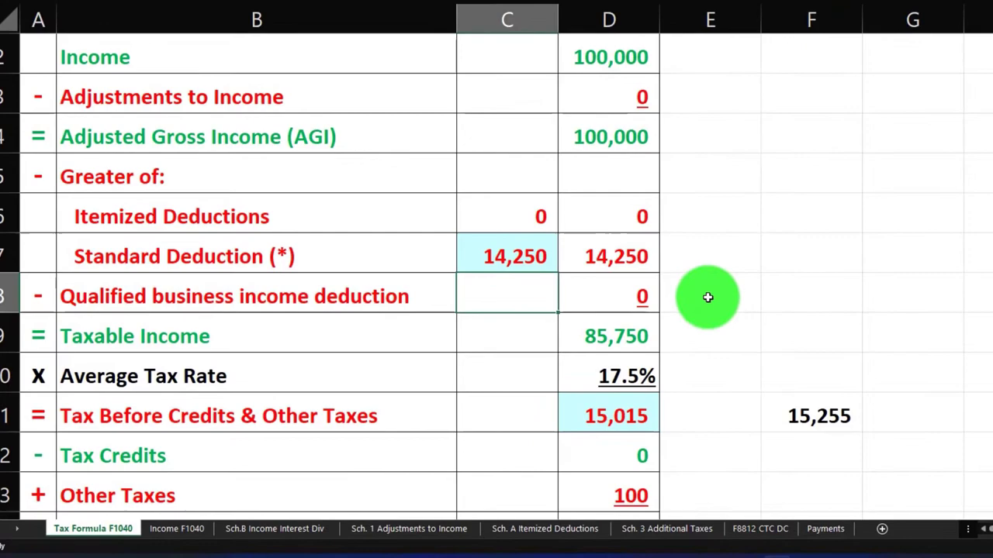
left_click(625, 332)
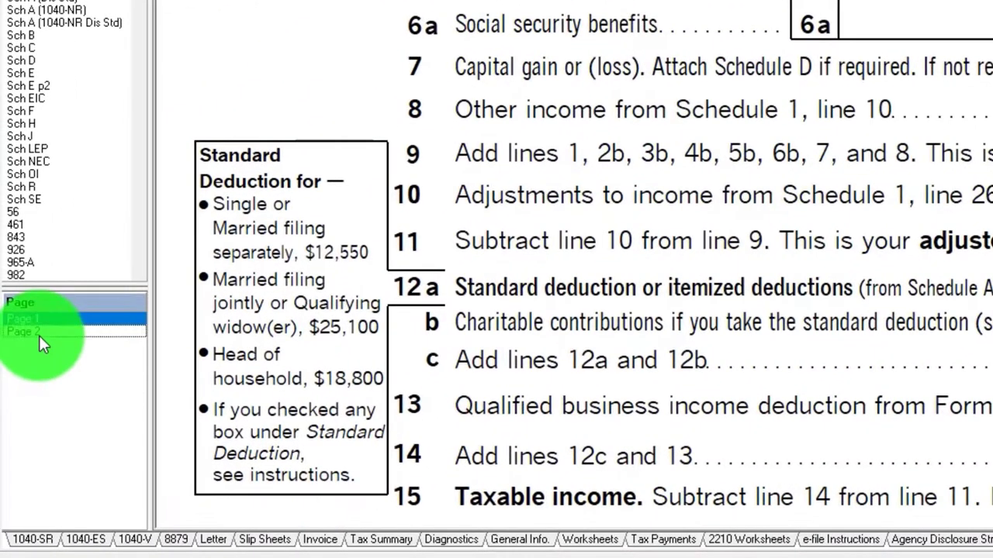
Step: Review the tax before credits and tax credits amounts on Form 1040 page 2
left_click(38, 336)
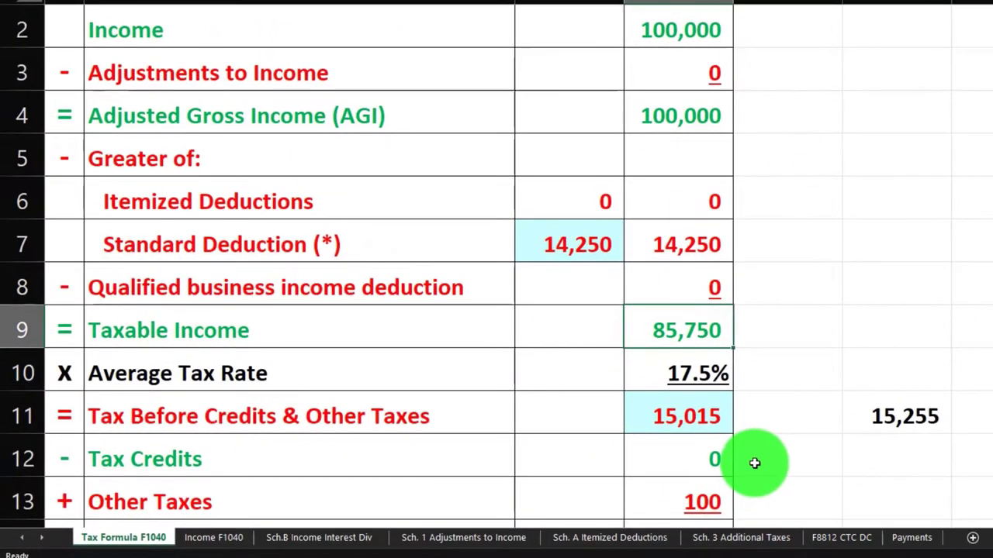
left_click(699, 419)
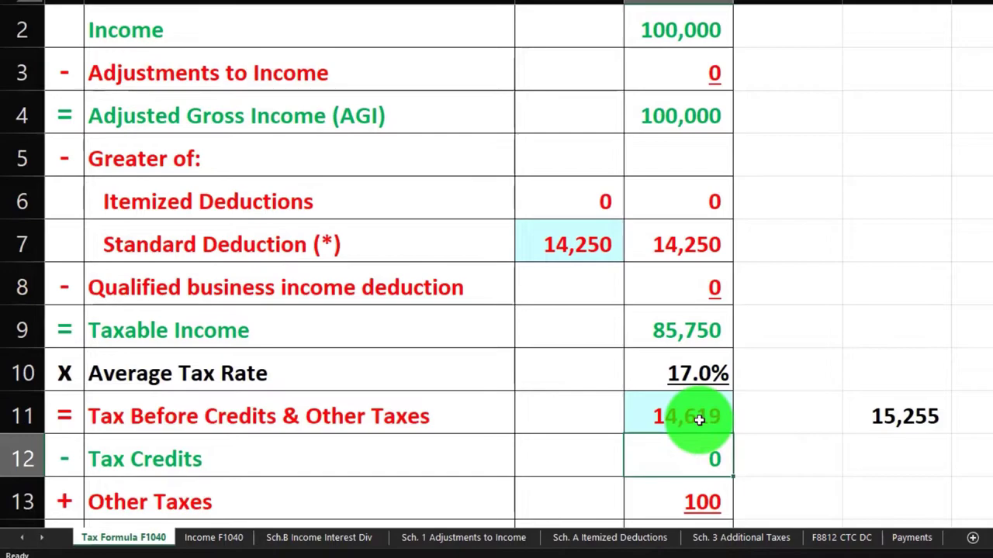
key("Return")
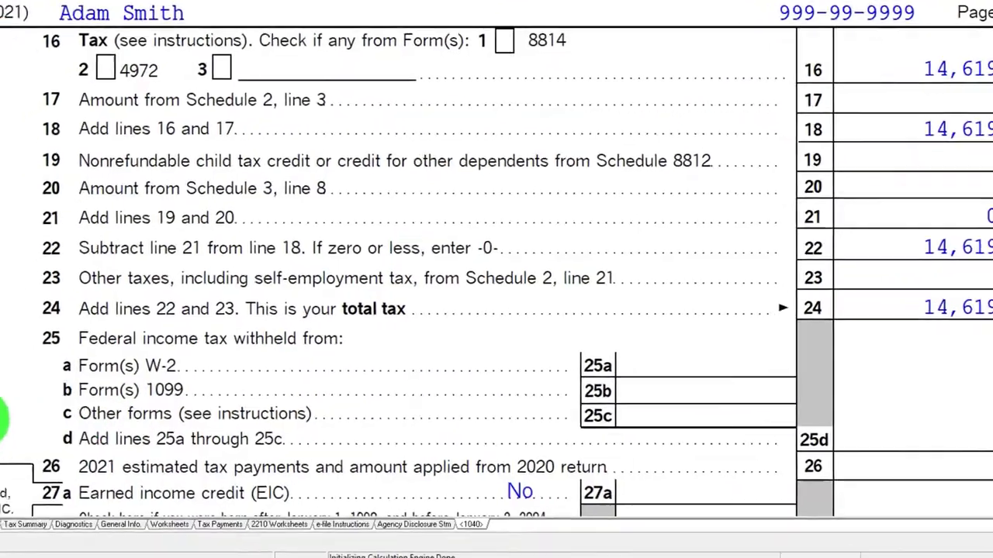
Step: Return to Form 1040 page 1 and bring up the options for social security line 6a
left_click(33, 270)
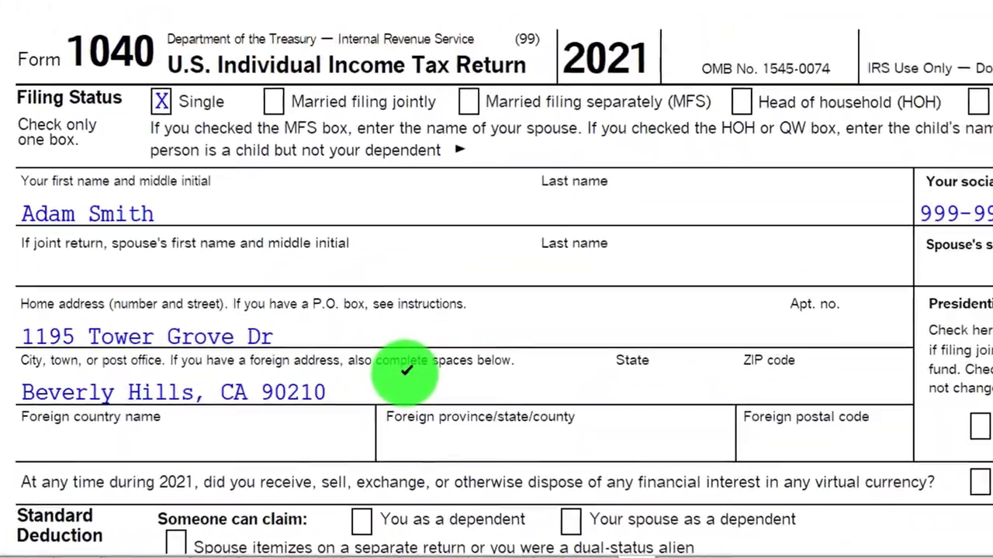
scroll(404, 373, "down", 10)
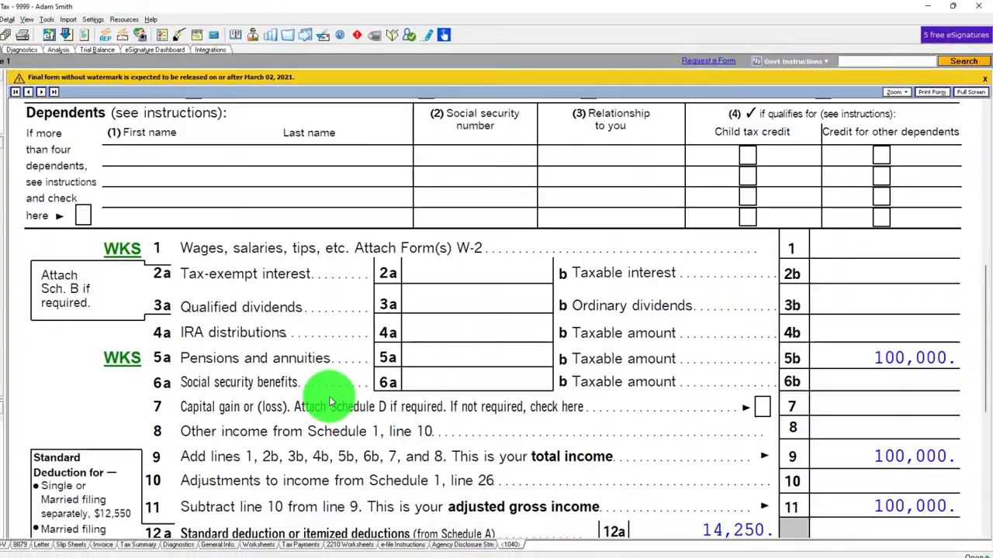
scroll(329, 401, "down", 1)
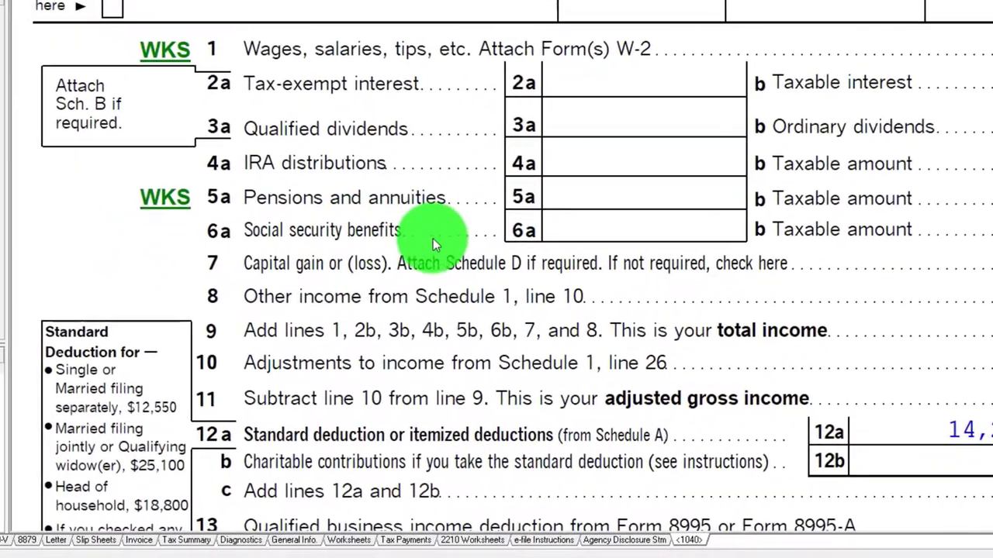
right_click(607, 219)
Step: Enter 6,000 taxpayer social security benefits on the Misc. Income screen and view the resulting Form 1040
left_click(629, 233)
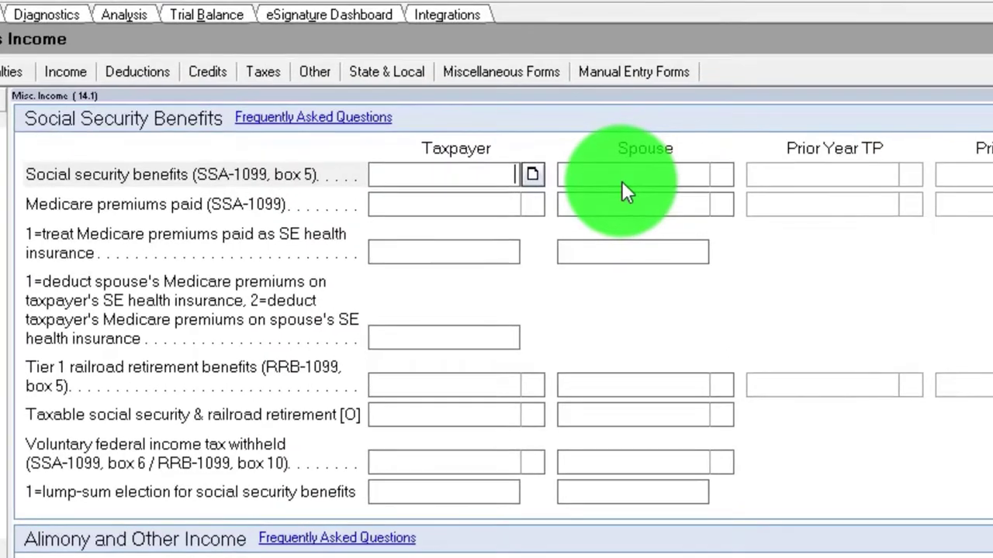
type("6,00")
type("000")
key("Return")
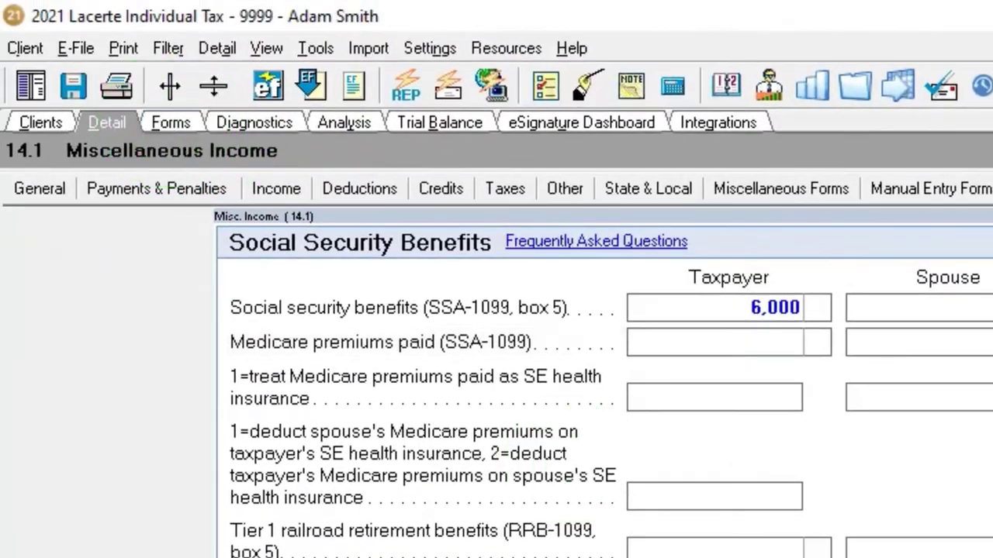
left_click(169, 122)
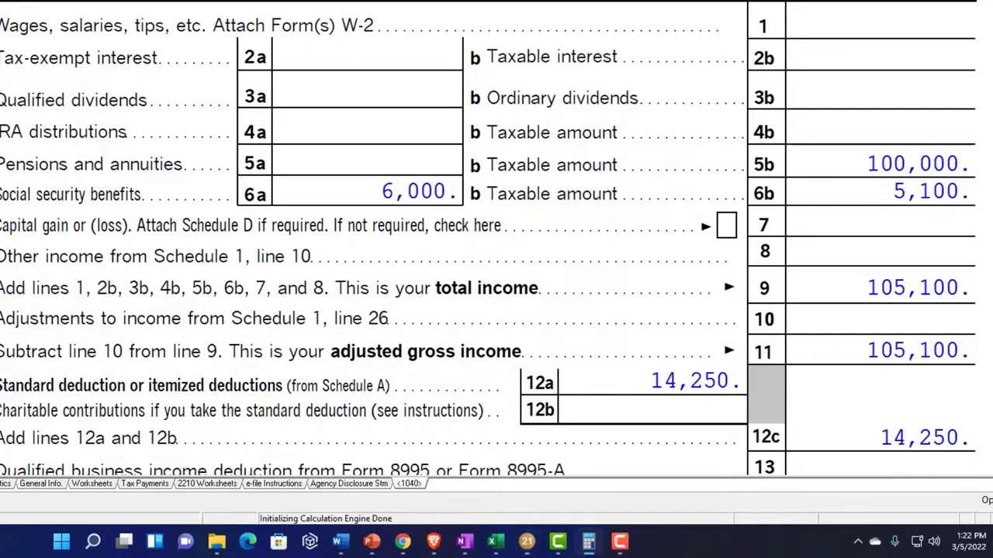
Step: Use Calculator to divide the 5,100 taxable amount by the 6,000 benefits, then close it
left_click(589, 541)
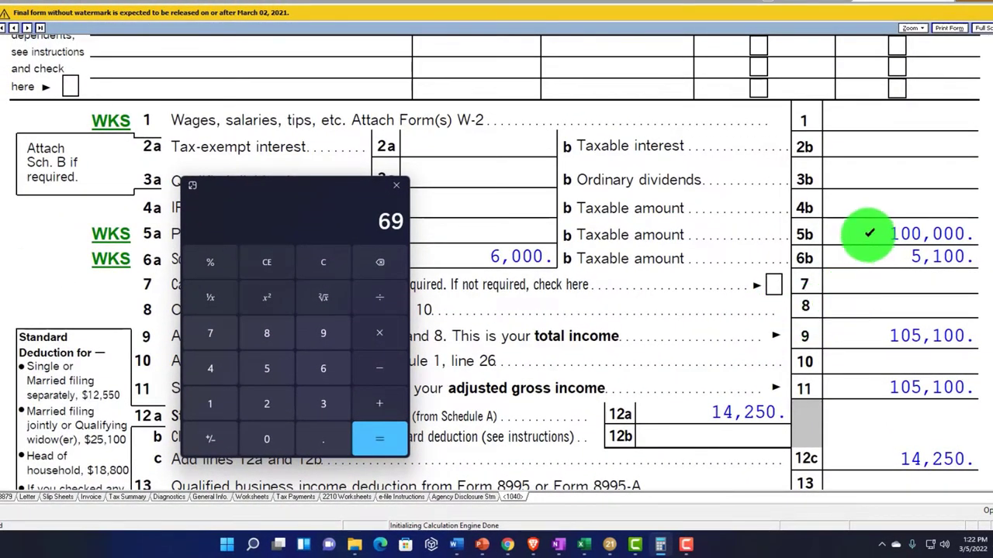
left_click(323, 262)
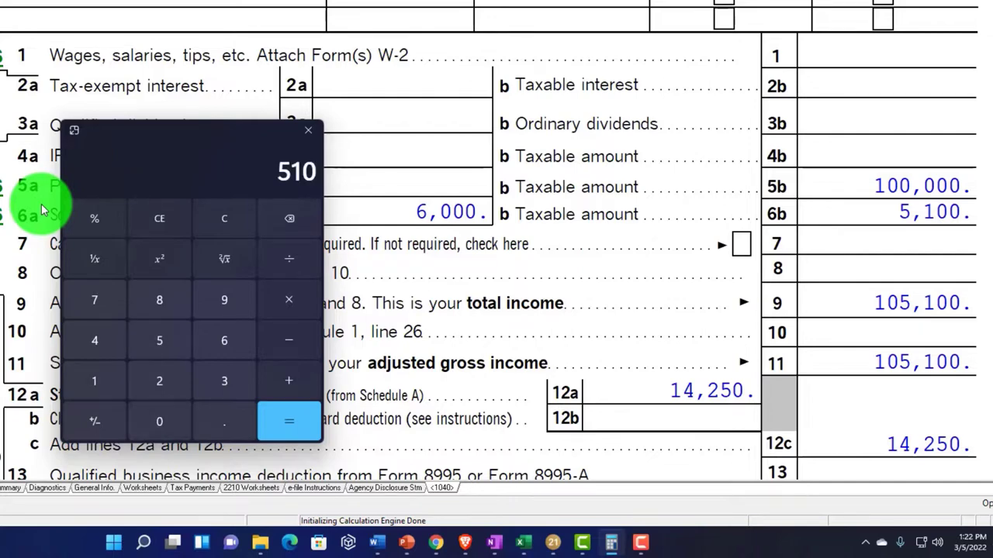
type("00")
key("Escape")
type("600")
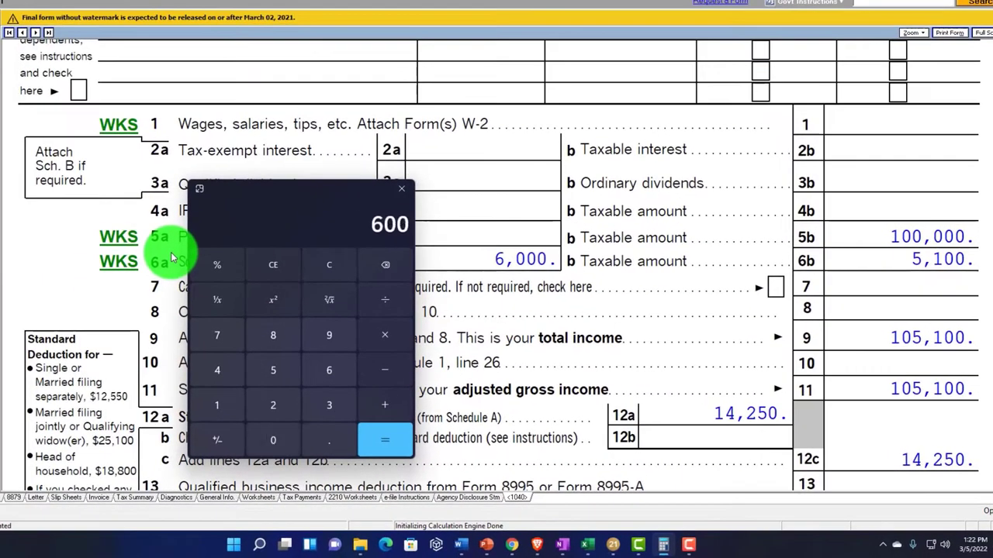
key("alt+F4")
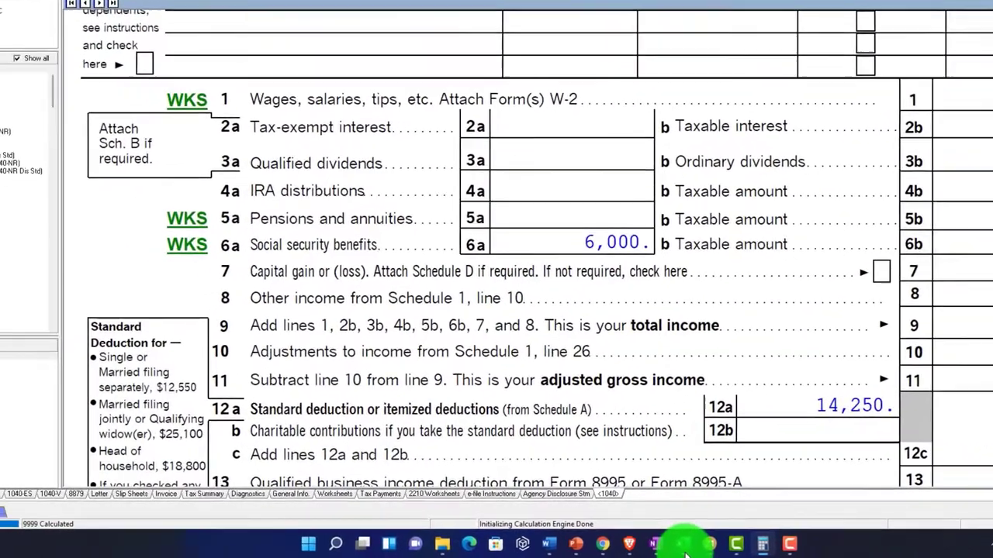
Step: On Excel's Income F1040 sheet, insert ten blank rows (24–33) above Total Income Form 1040
left_click(587, 545)
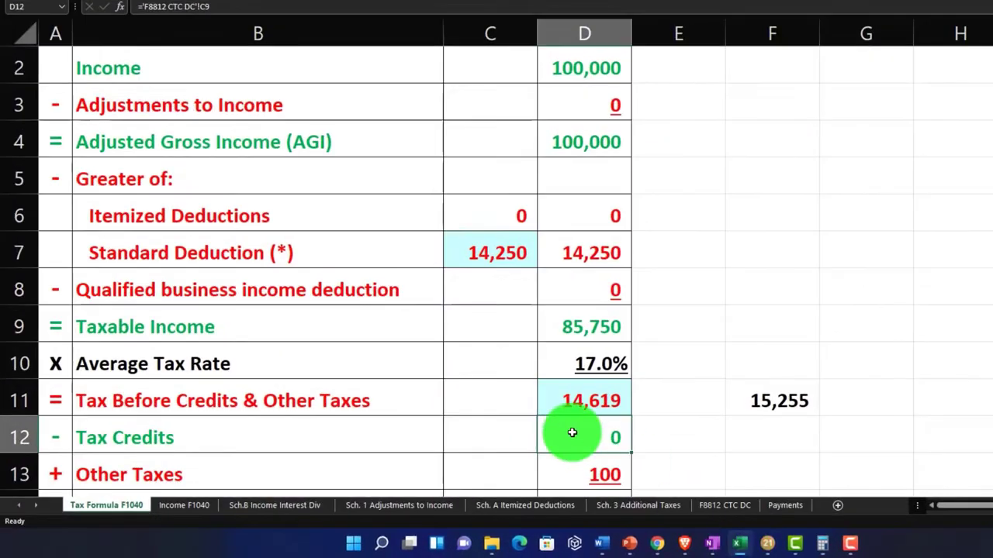
left_click(186, 505)
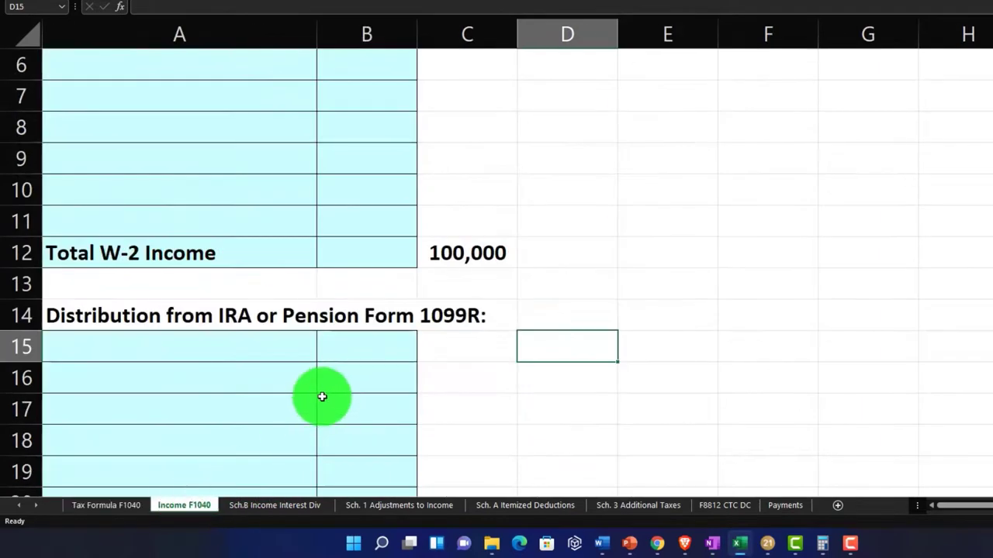
scroll(324, 394, "down", 3)
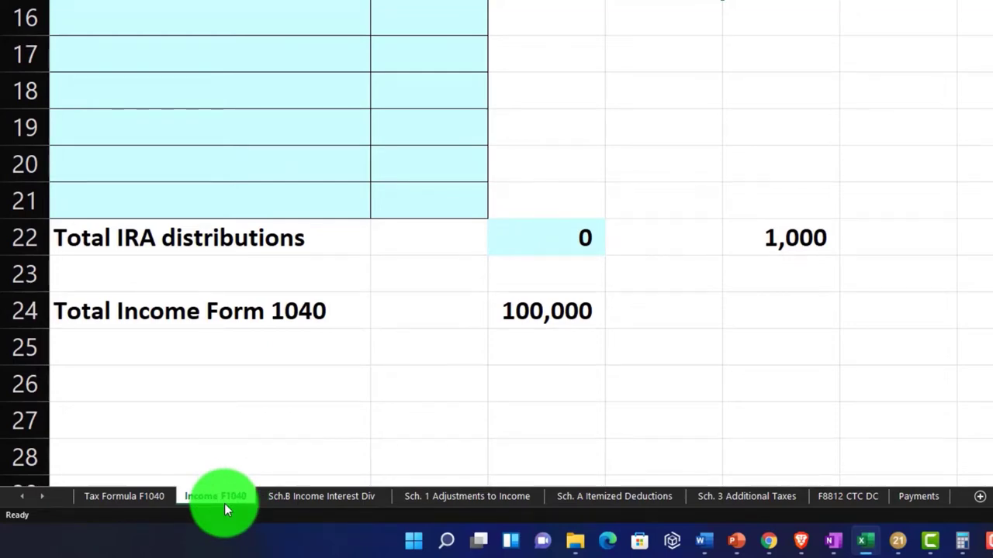
left_click(250, 384)
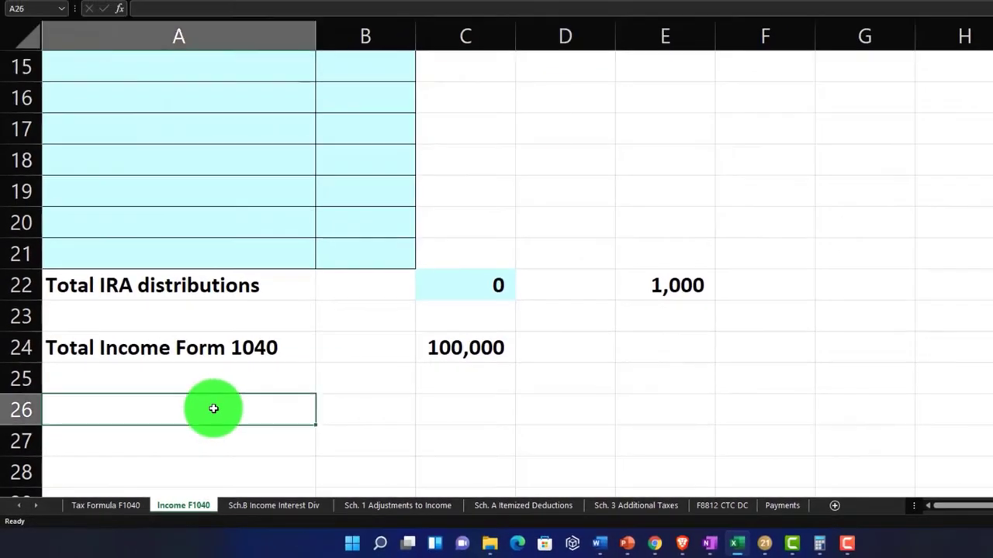
scroll(214, 408, "down", 2)
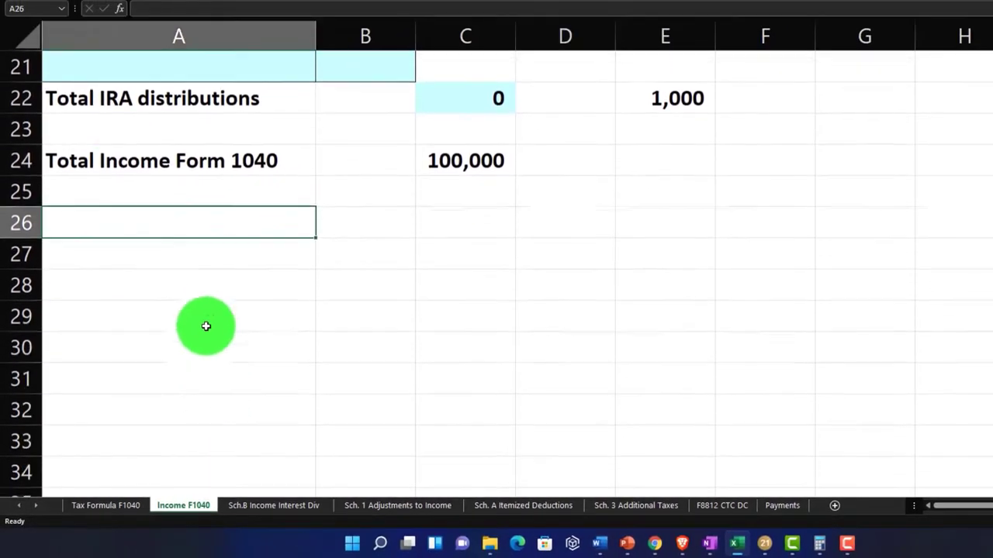
left_click(22, 159)
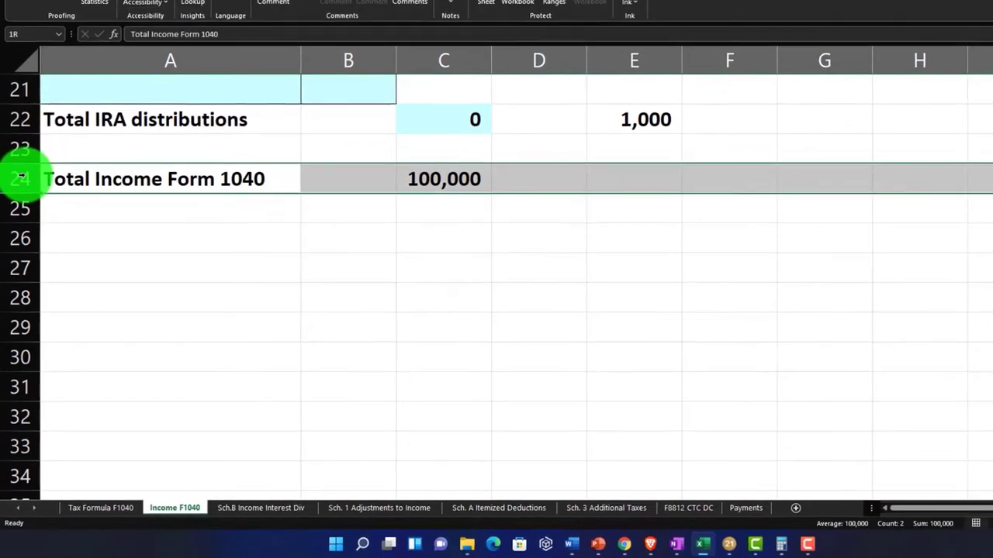
left_click_drag(21, 159, 23, 451)
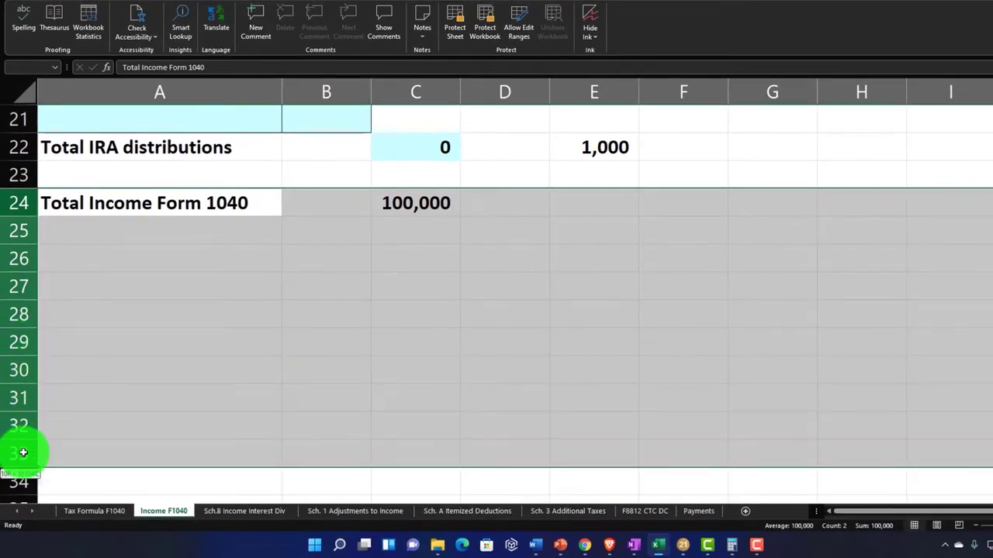
right_click(180, 380)
left_click(206, 277)
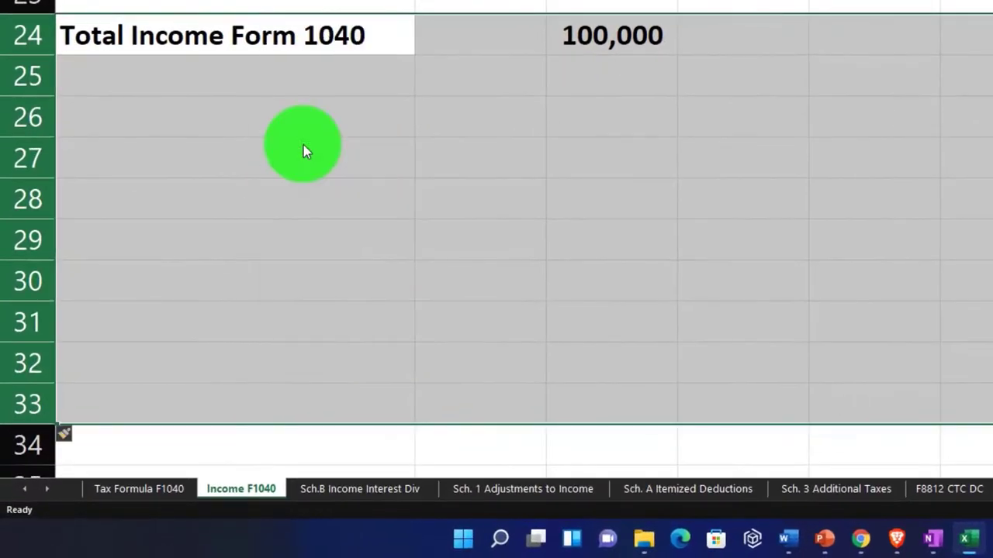
Step: Label row 24 'Social Security:' and shade A25:B28 light cyan with all borders
left_click(167, 35)
type("SO")
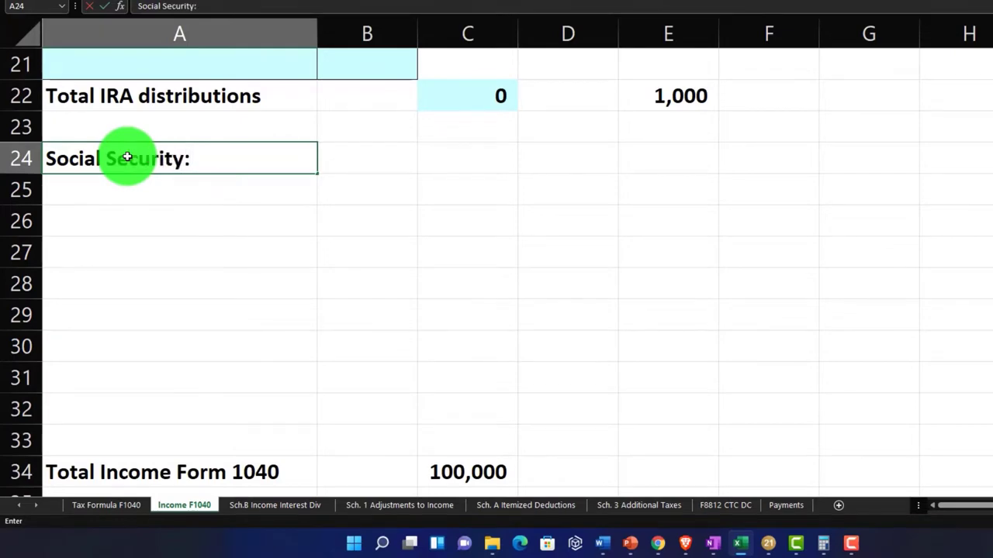
type("cial Security:")
key("Return")
left_click_drag(158, 195, 306, 232)
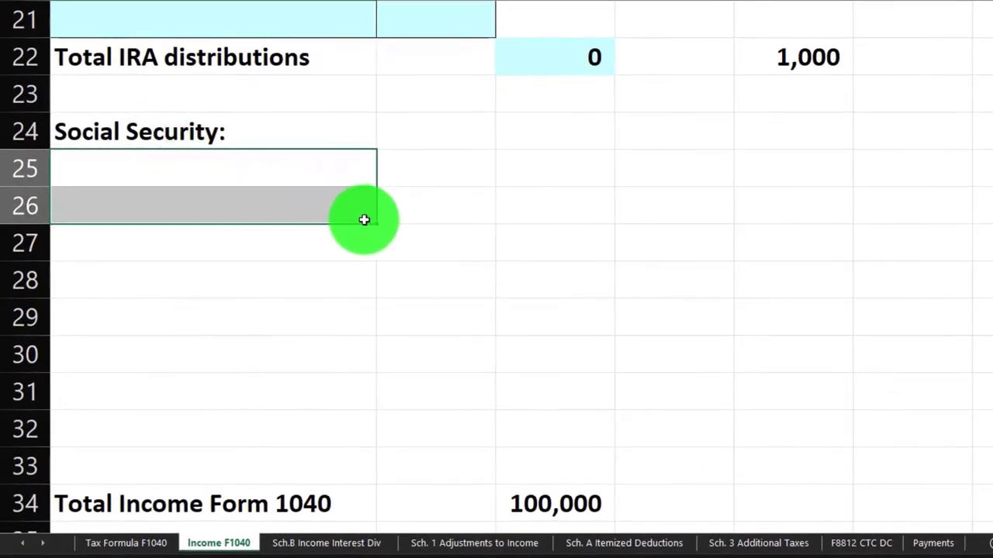
left_click_drag(364, 220, 388, 275)
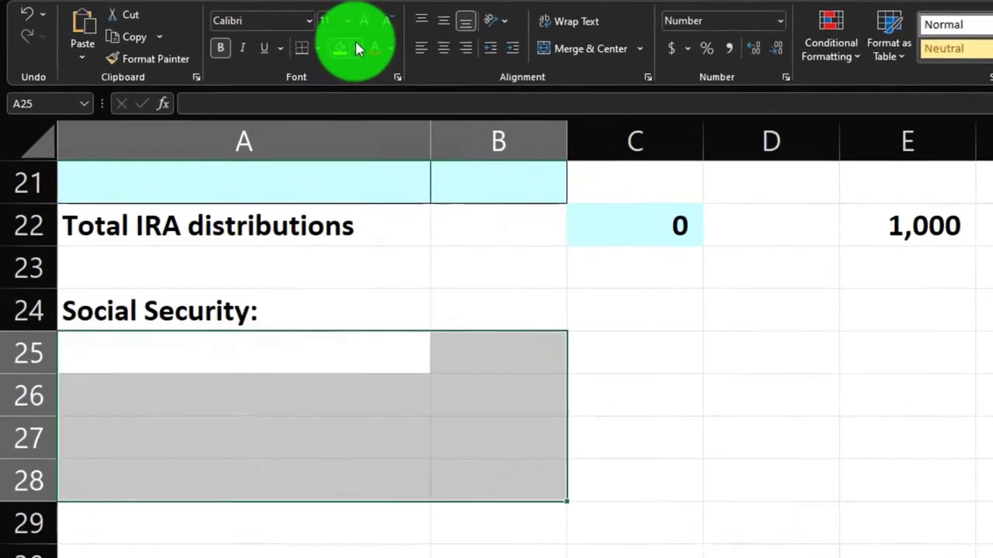
left_click(247, 35)
left_click(470, 359)
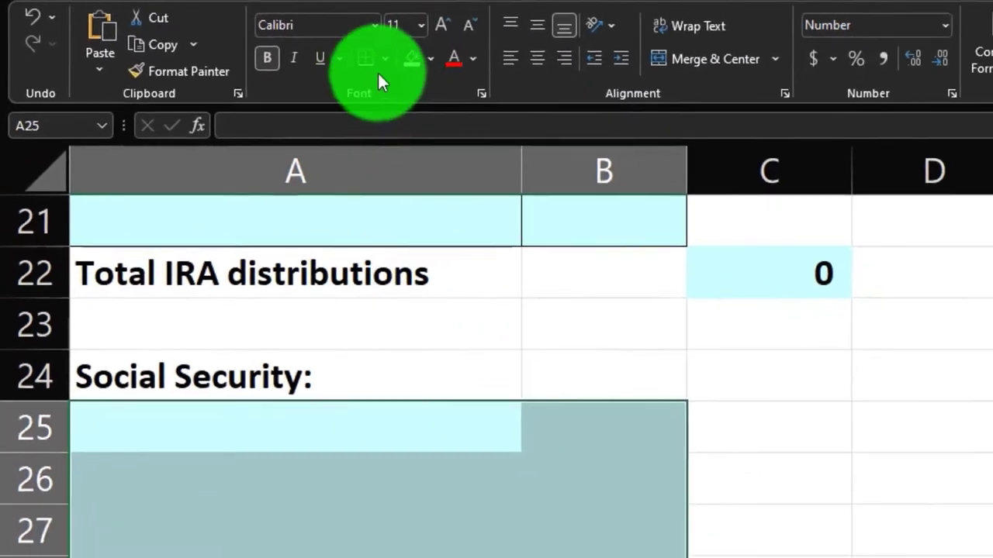
left_click(441, 66)
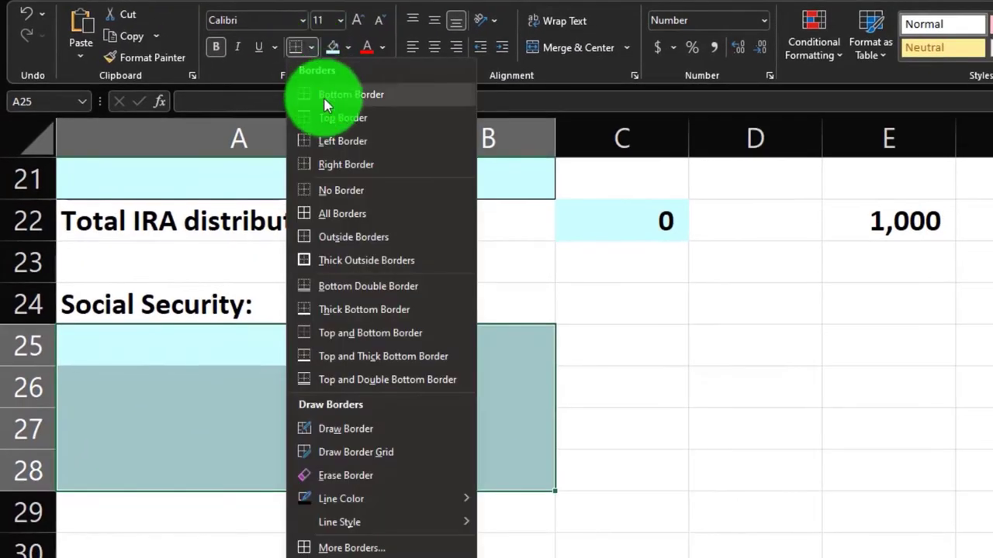
left_click(327, 206)
Step: Enter =6000*0.85 in B25 for the 5,100 taxable benefit
left_click(500, 356)
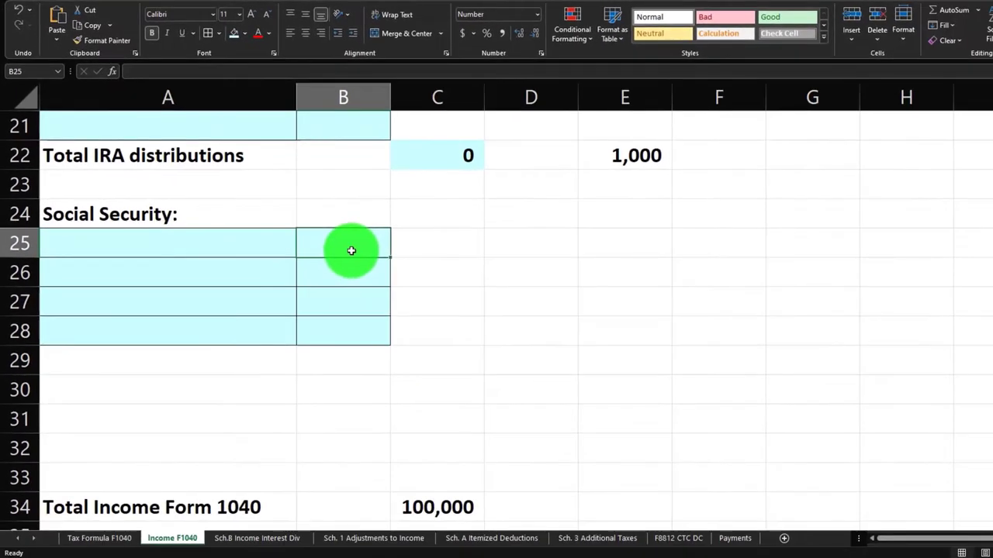
type("=")
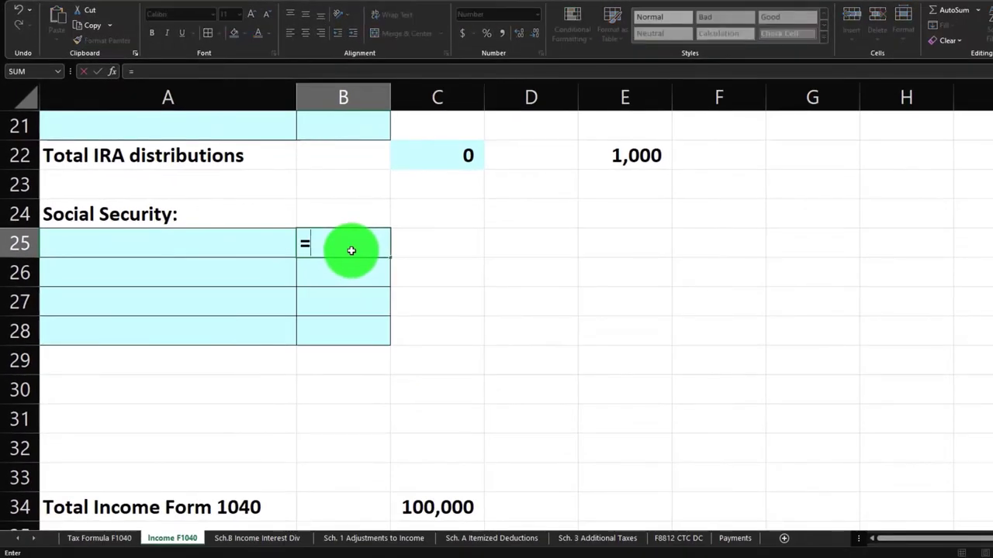
type("6000*0.85")
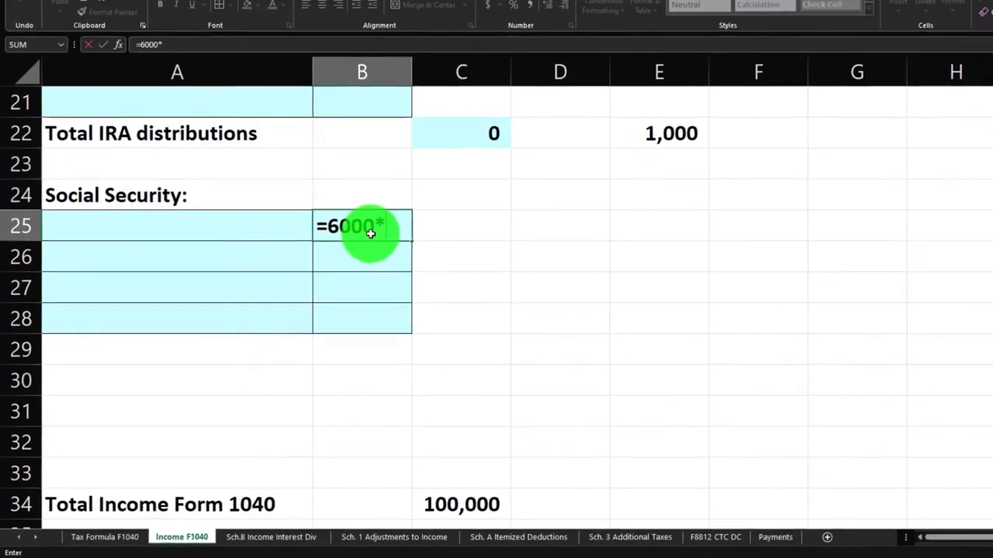
key("Return")
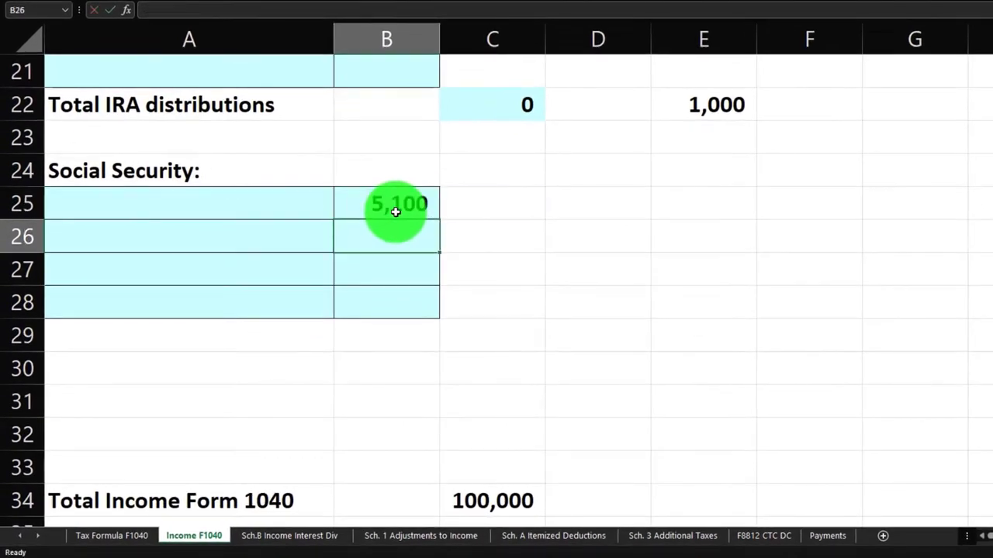
Step: Type a Total label in A29 and start a SUM of the column B entries beside it
key("Down")
key("Down")
key("Down")
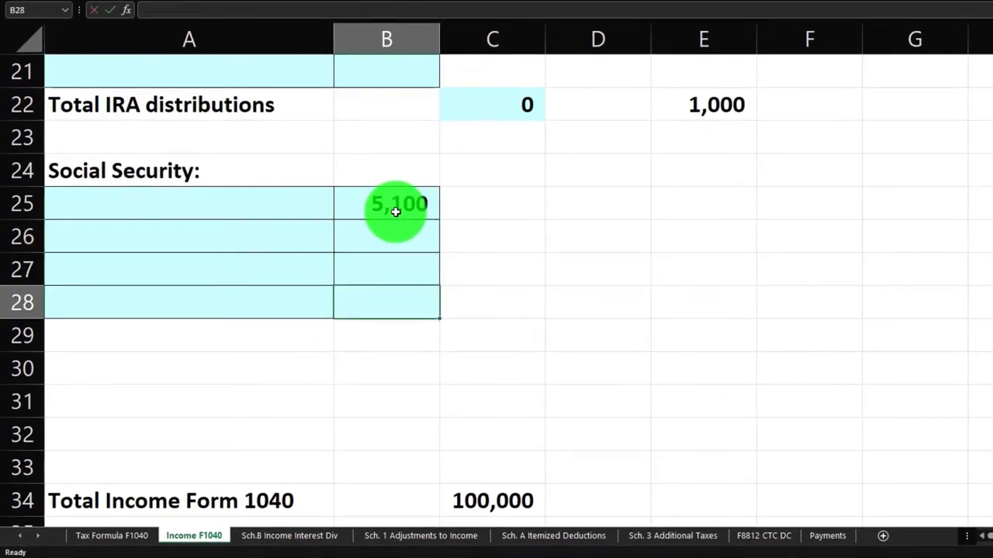
key("Left")
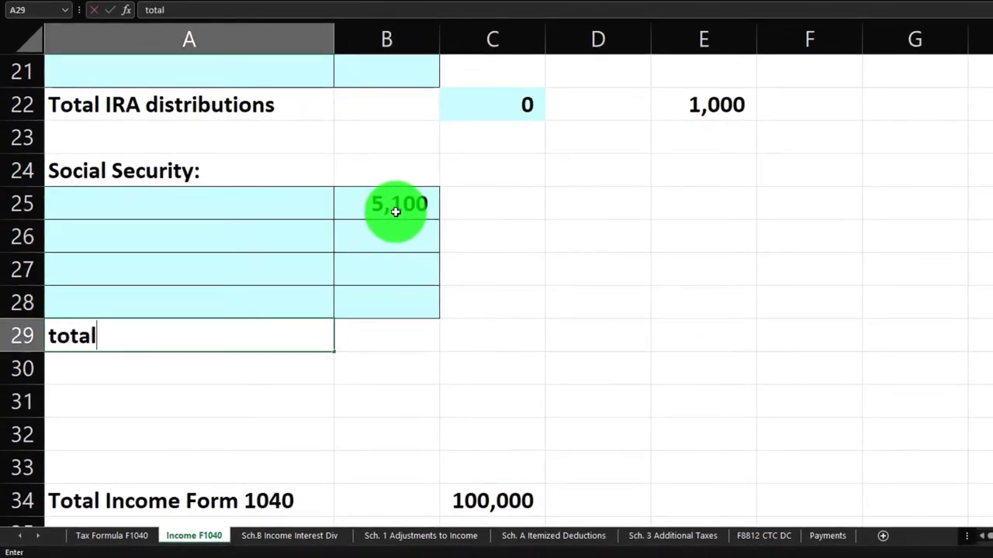
type("to")
key("BackSpace")
key("BackSpace")
type("Total")
key("Tab")
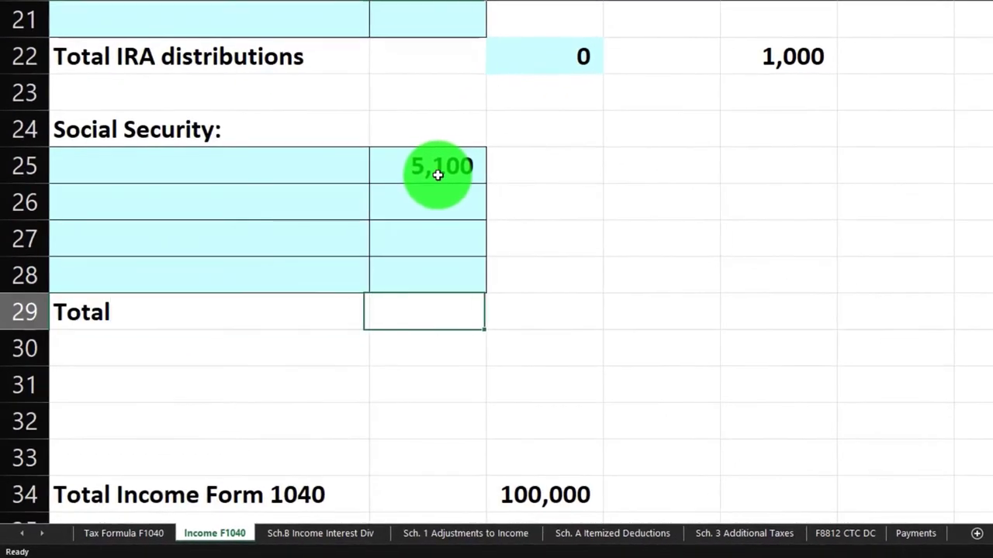
type("=sum(")
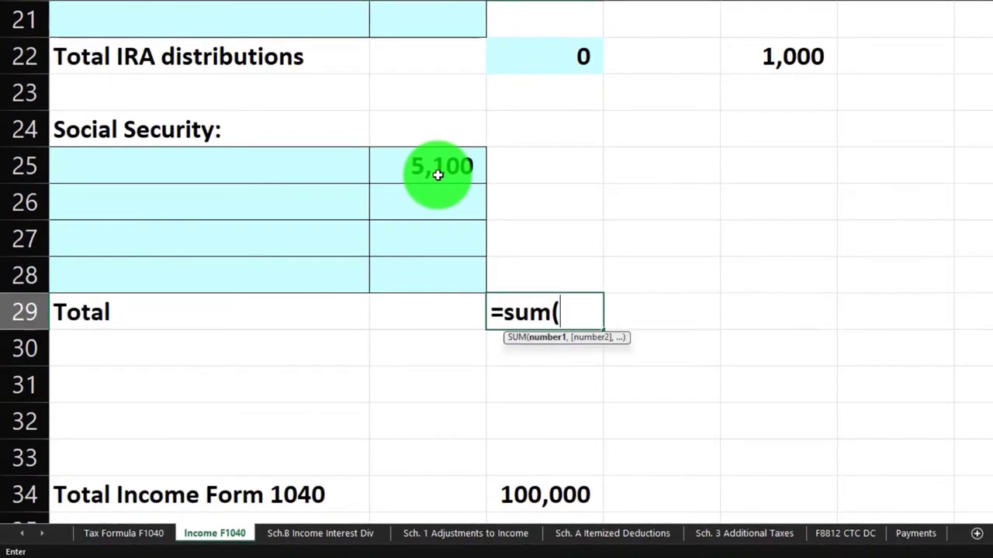
key("Left")
key("Up")
key("shift+Up")
Step: Finish the Social Security Total as the sum of B25:B28, giving 5,100
left_click_drag(437, 174, 438, 172)
key("Return")
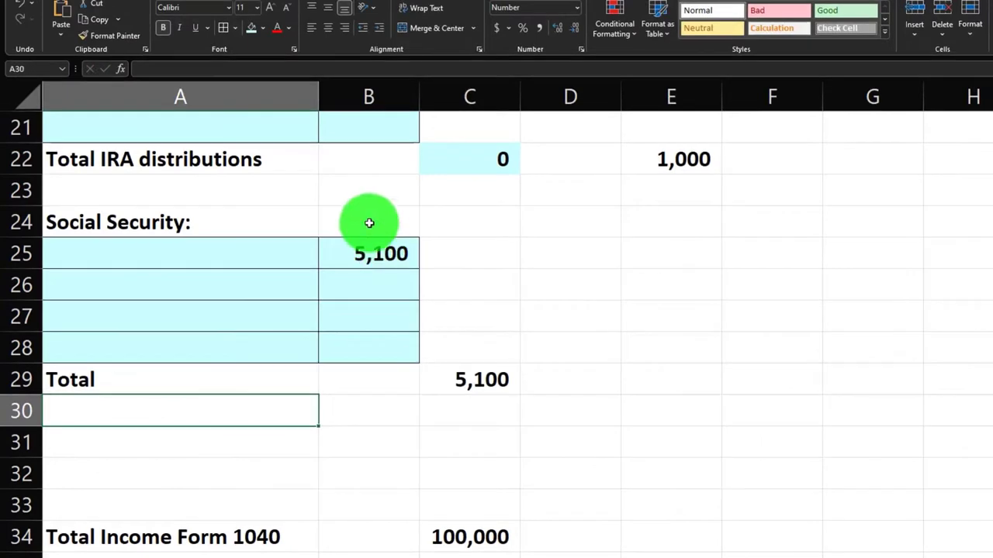
left_click(368, 223)
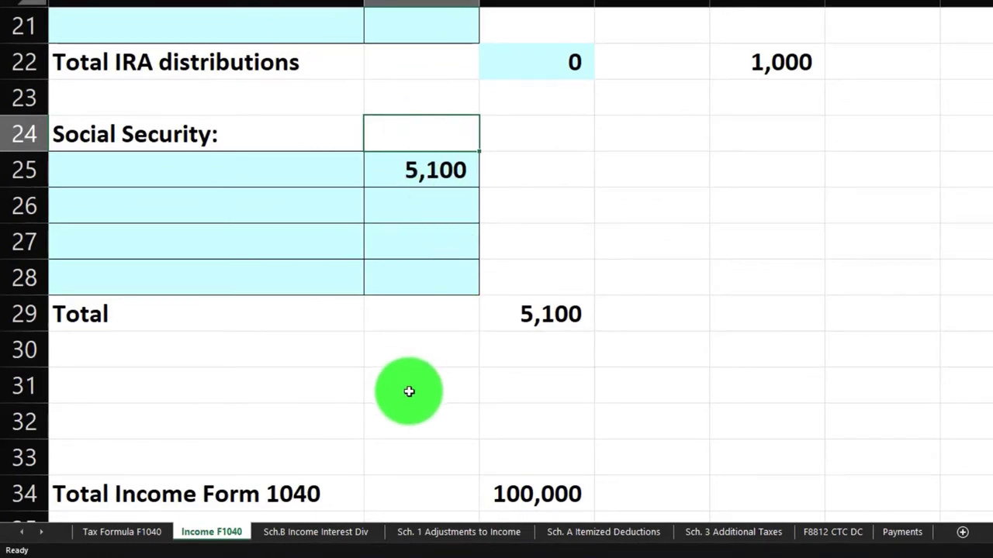
Step: Delete empty rows 31–33 and extend Total Income Form 1040 to =SUM(C1:C29), giving 105,100
left_click(30, 386)
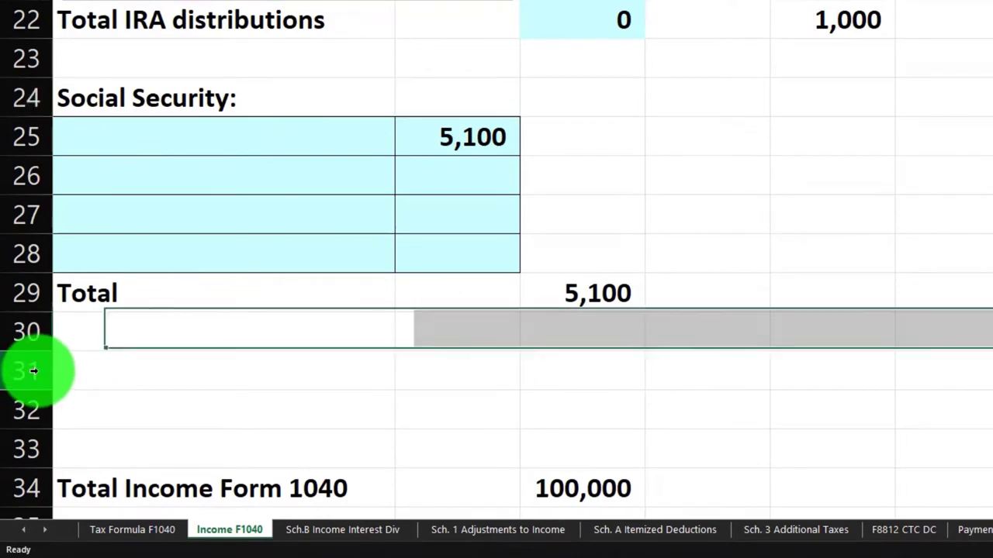
left_click_drag(34, 371, 36, 438)
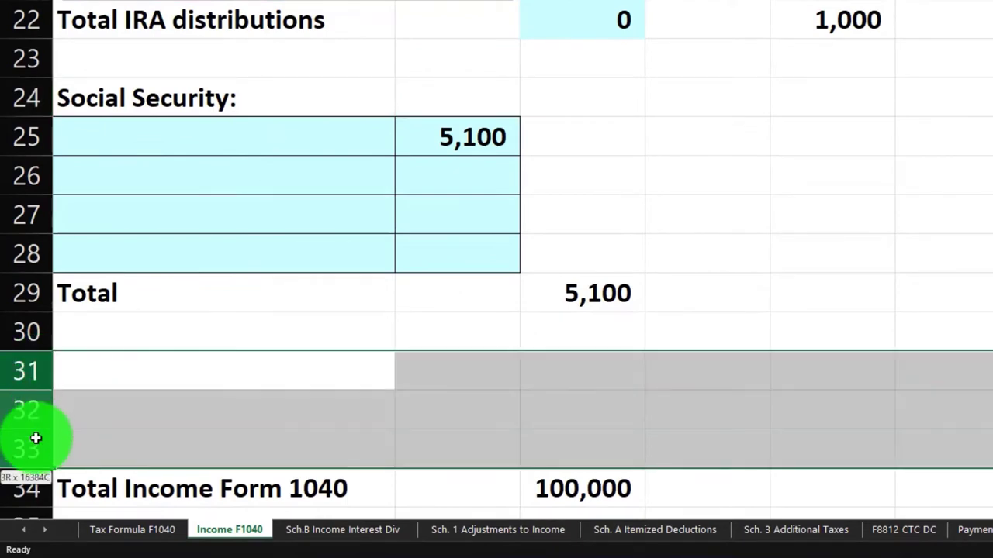
right_click(175, 430)
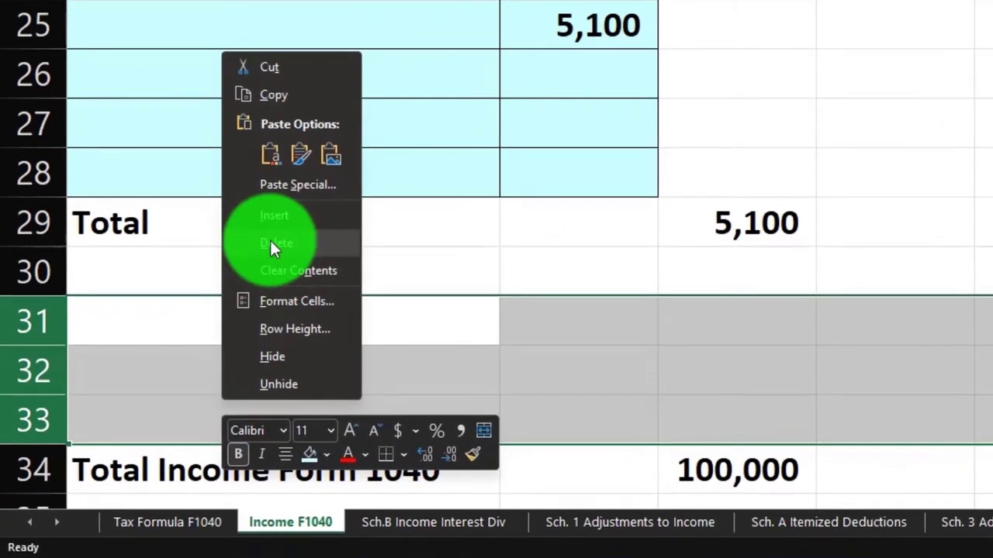
left_click(271, 245)
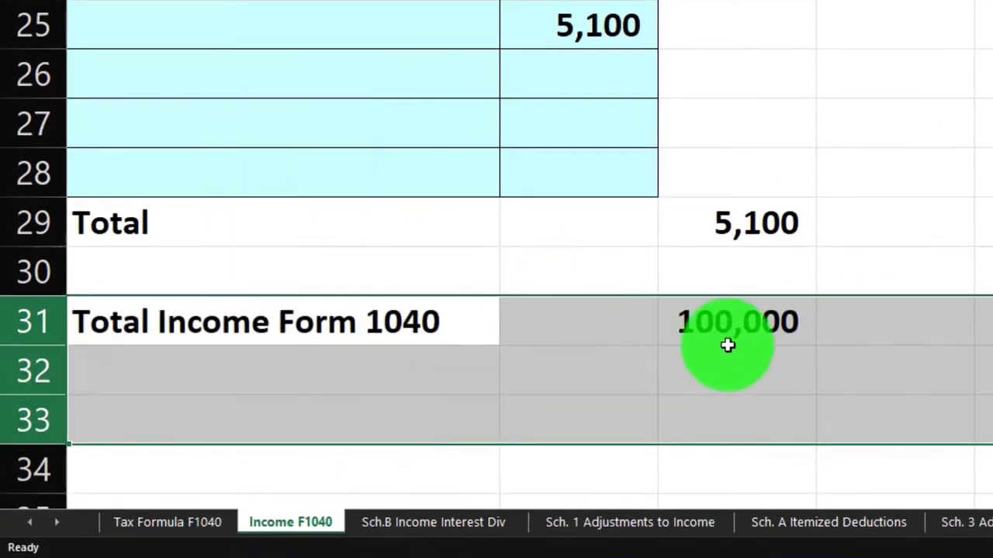
double_click(749, 325)
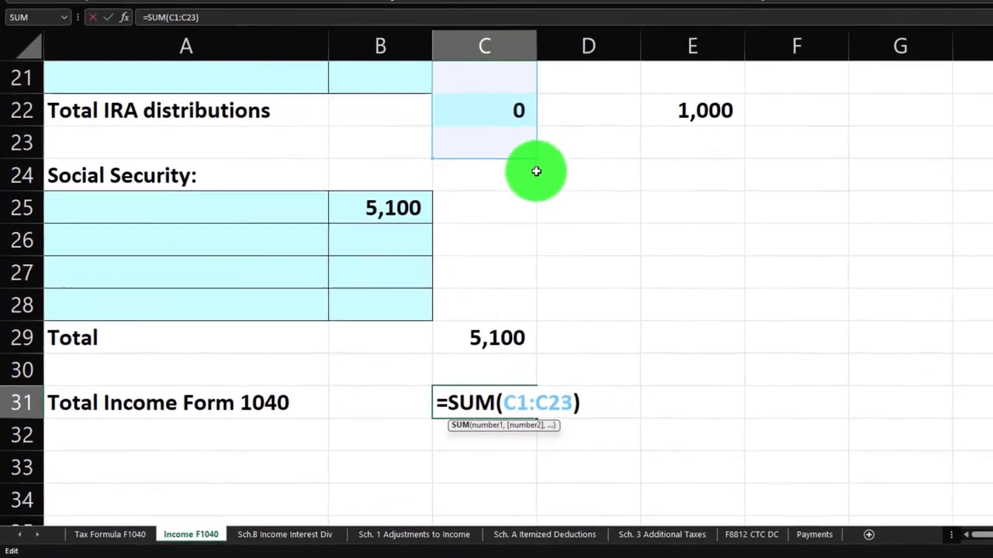
left_click_drag(534, 157, 515, 339)
key("Return")
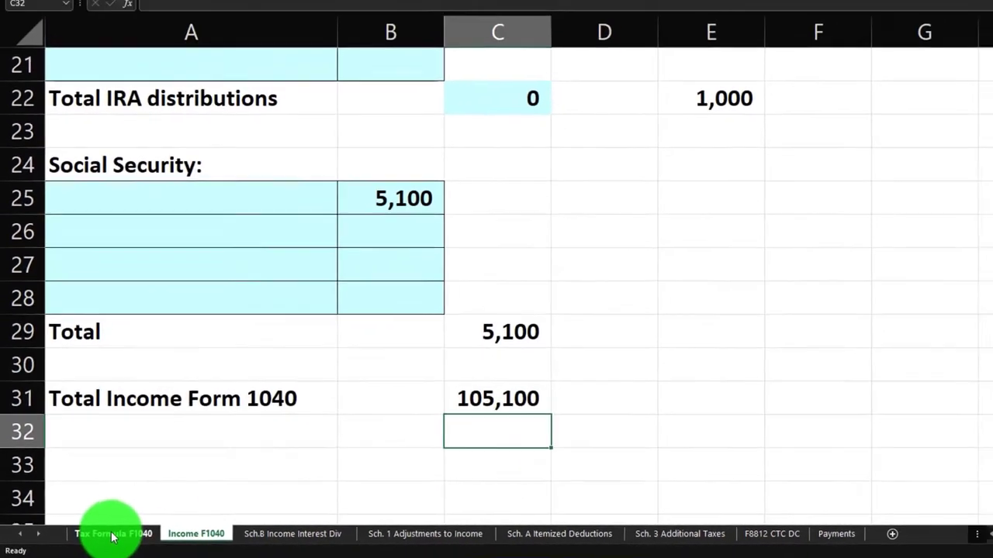
Step: Check the B25 formula 6000*0.85 and the Total Income Form 1040 figure on the Income F1040 sheet
left_click(118, 531)
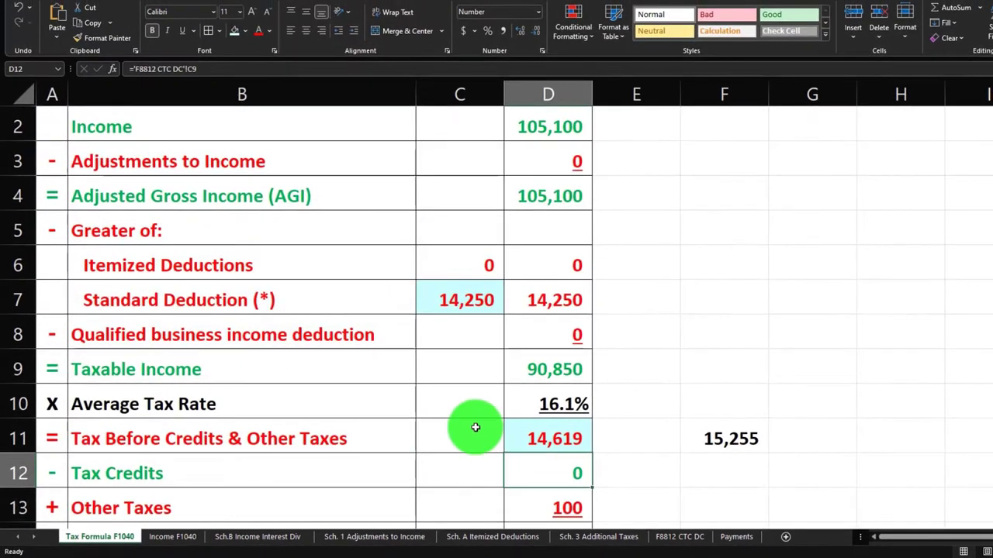
scroll(475, 428, "up", 1)
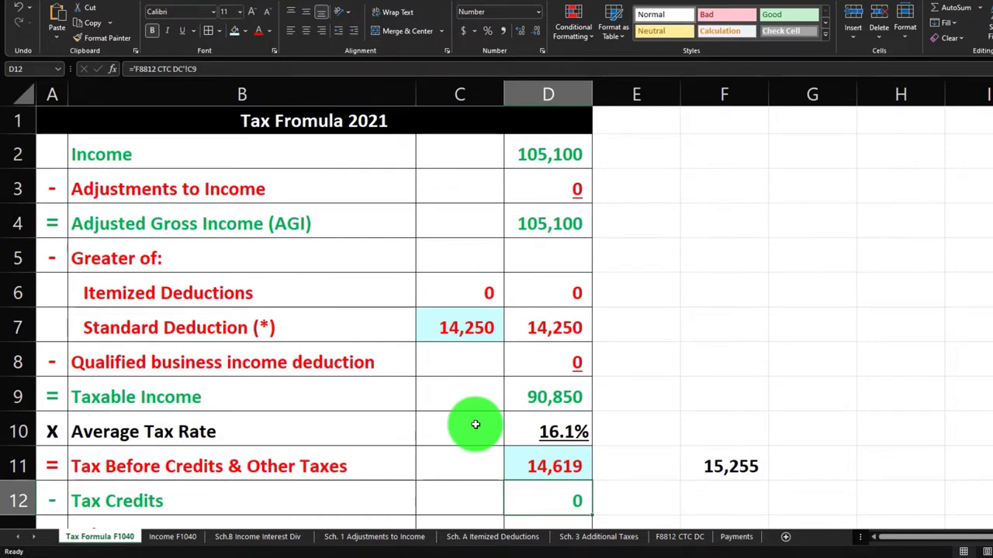
left_click(172, 535)
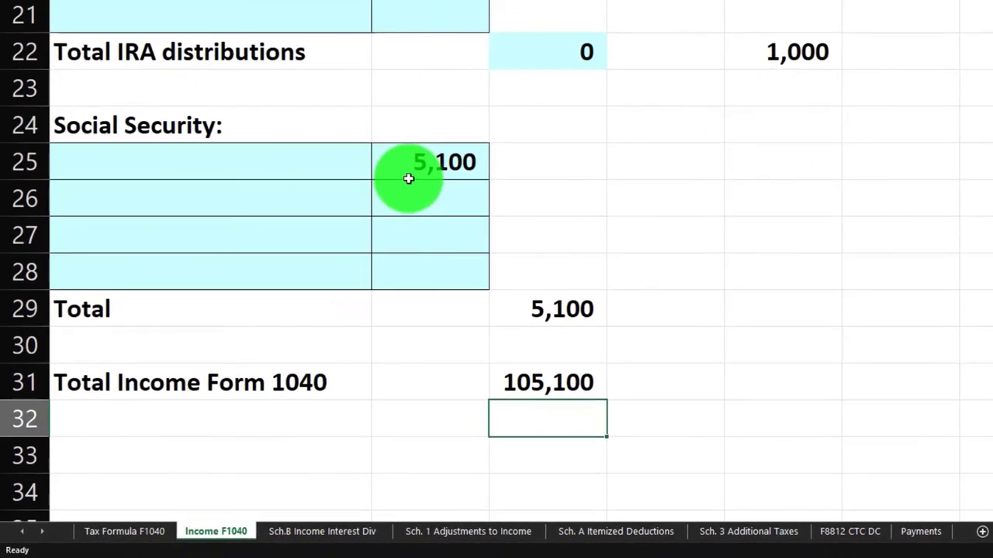
left_click(407, 163)
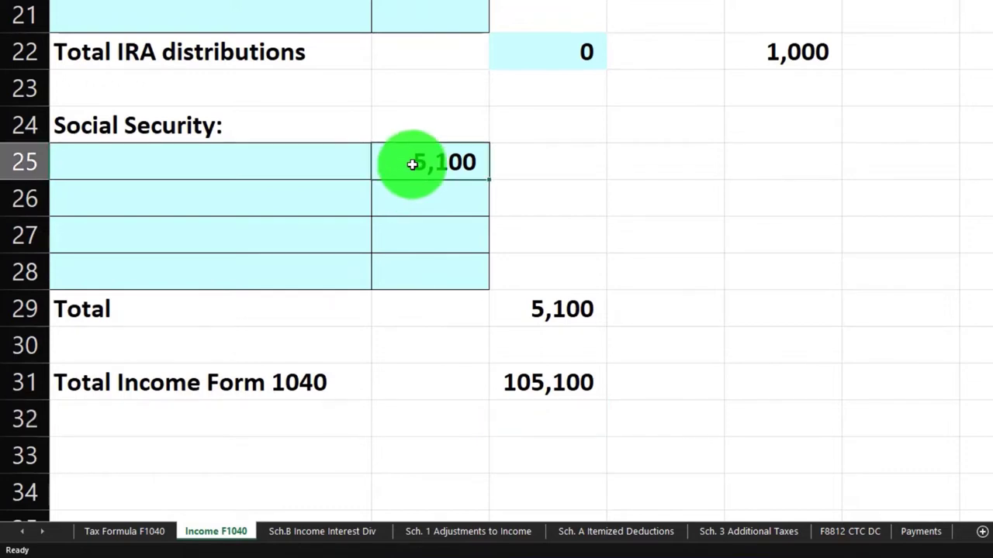
double_click(413, 163)
key("Return")
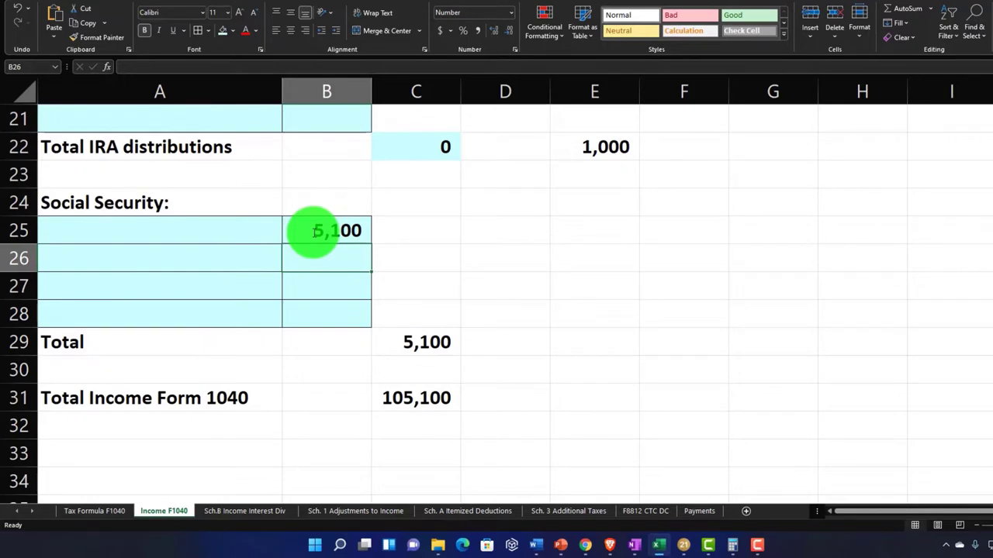
left_click(411, 398)
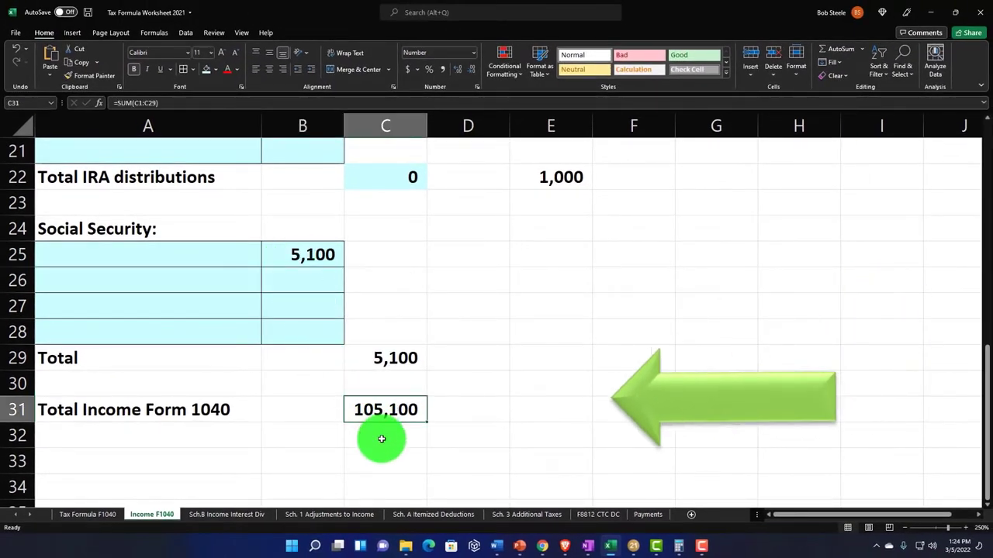
Step: Review the Tax Formula F1040 sheet's 105,100 AGI, 14,250 standard deduction and 90,850 taxable income
left_click(103, 516)
left_click(492, 199)
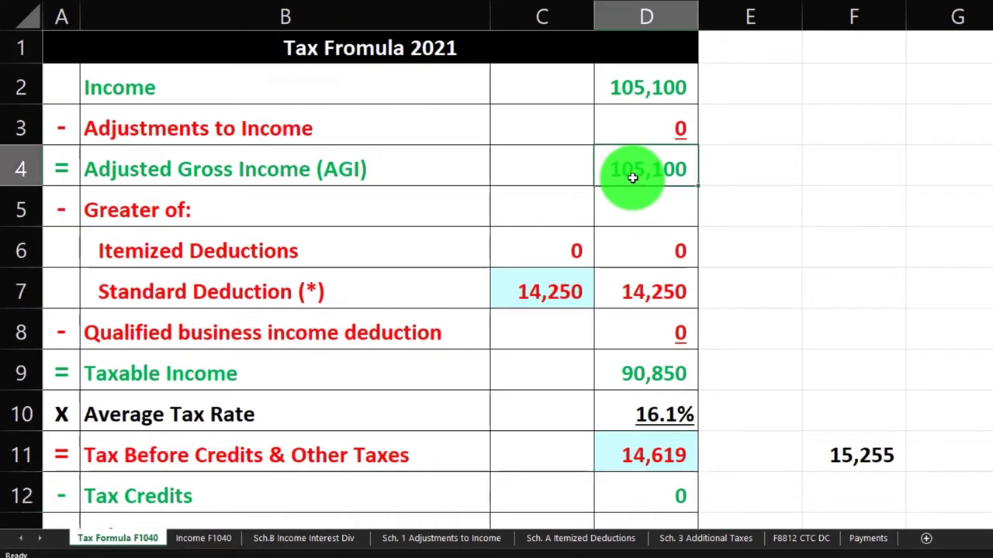
left_click(552, 287)
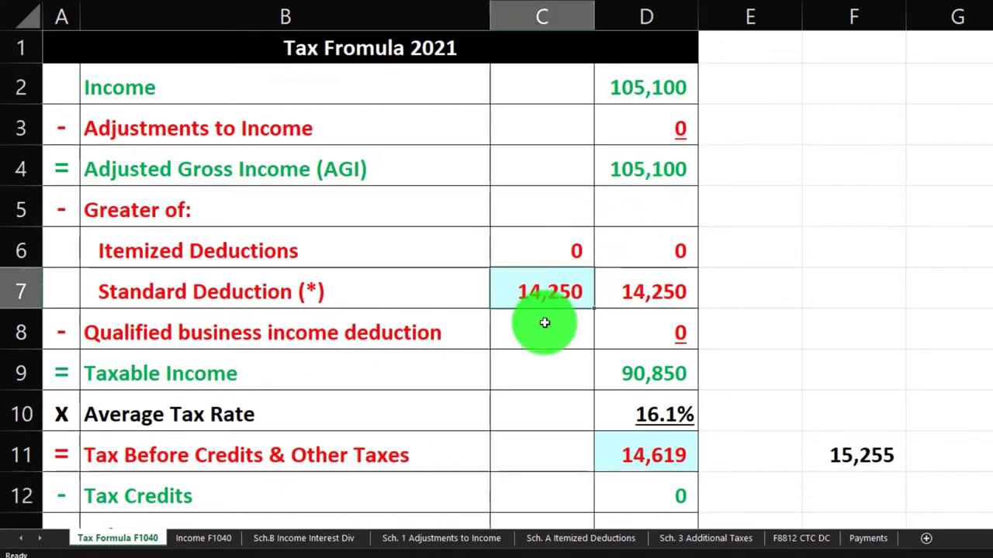
left_click(647, 379)
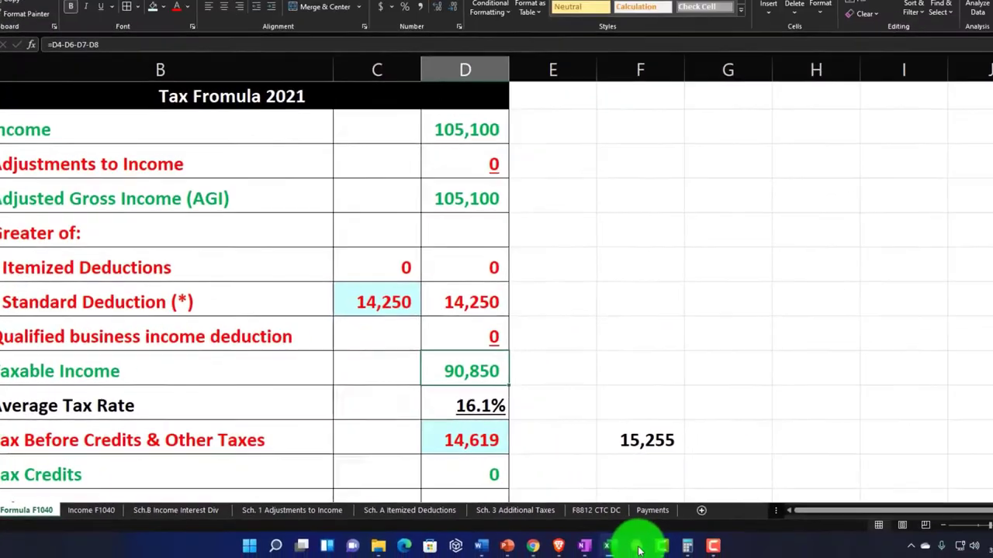
Step: In Lacerte, view Form 1040 page 2 to read the 15,831 total tax
left_click(853, 534)
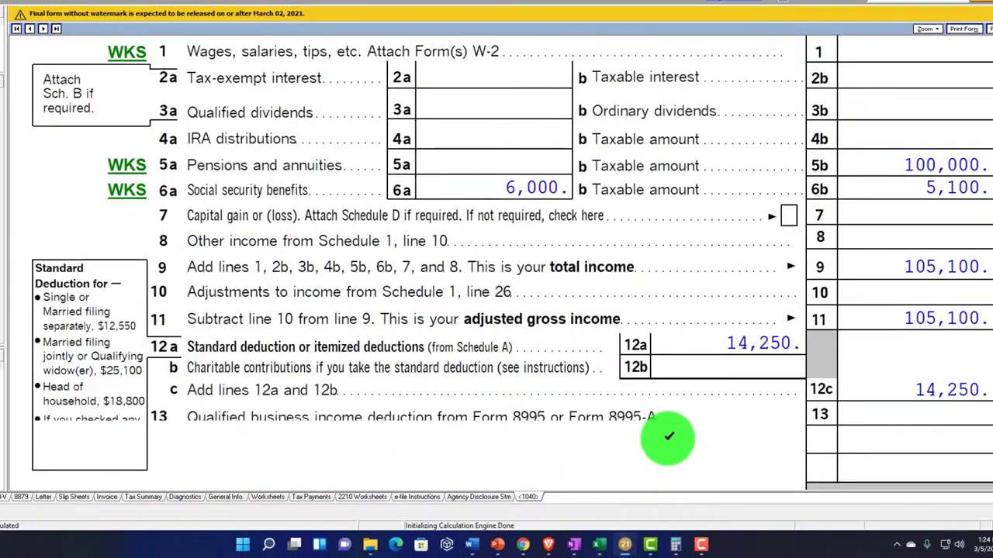
scroll(783, 406, "down", 2)
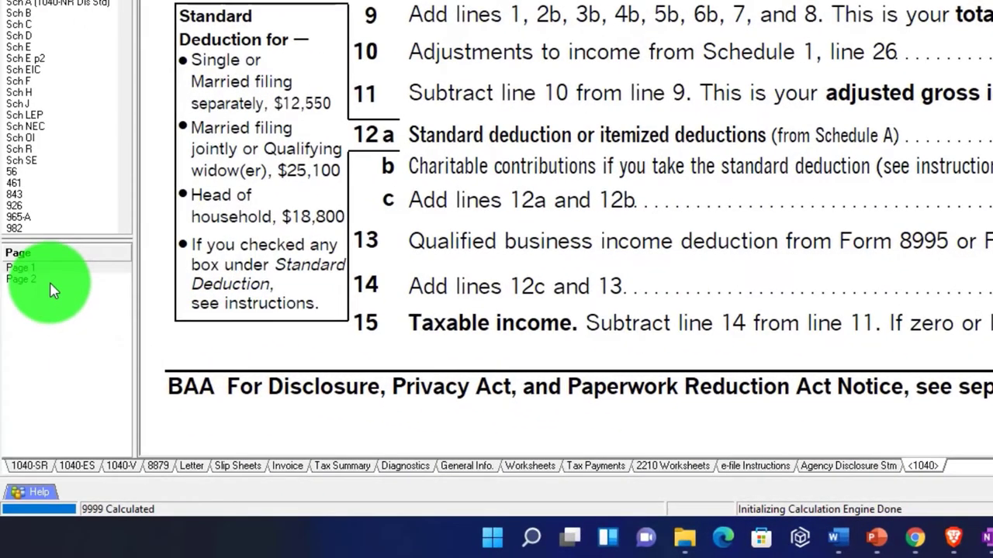
left_click(49, 280)
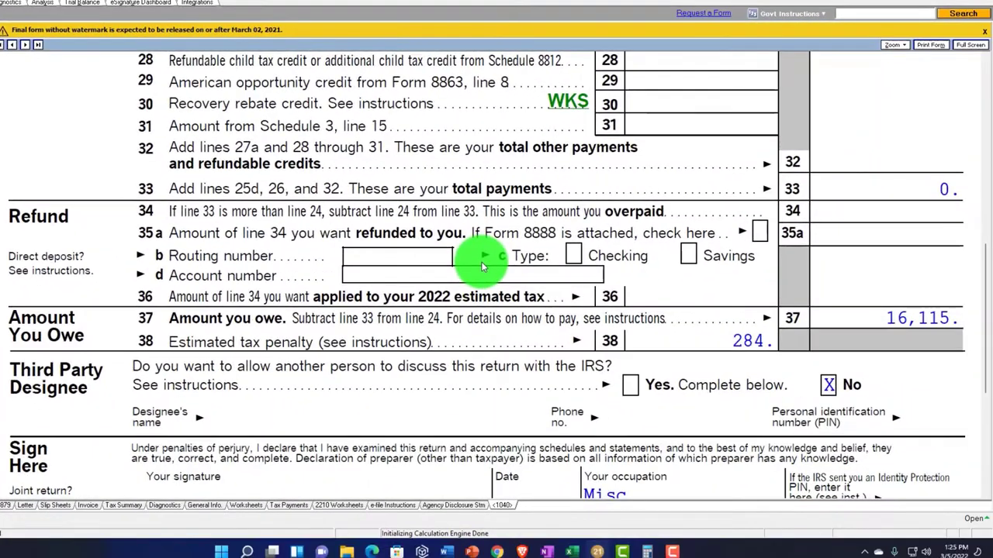
scroll(481, 262, "up", 10)
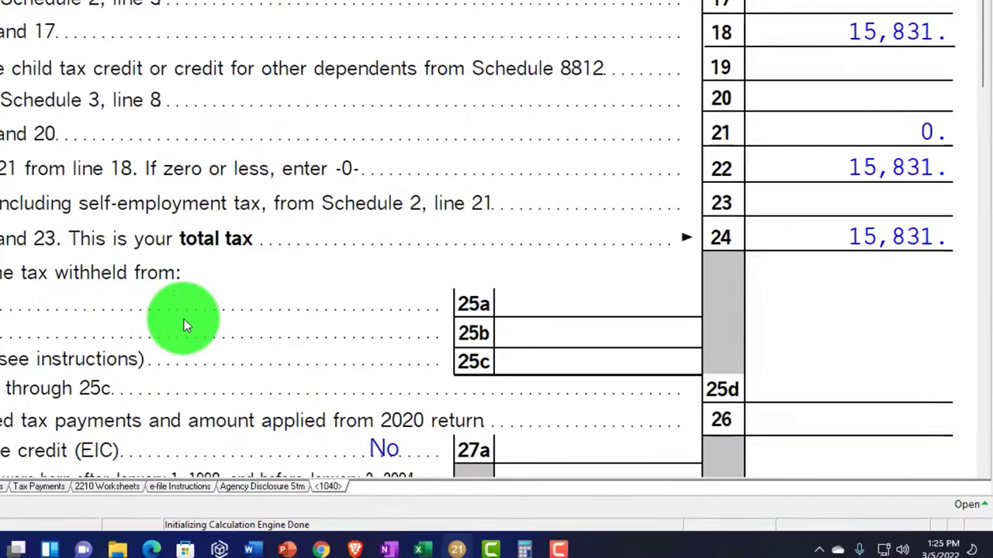
Step: Enter Lacerte's 15,831 tax before credits in Excel cell D11, then return to Lacerte's Form 1040
left_click(319, 548)
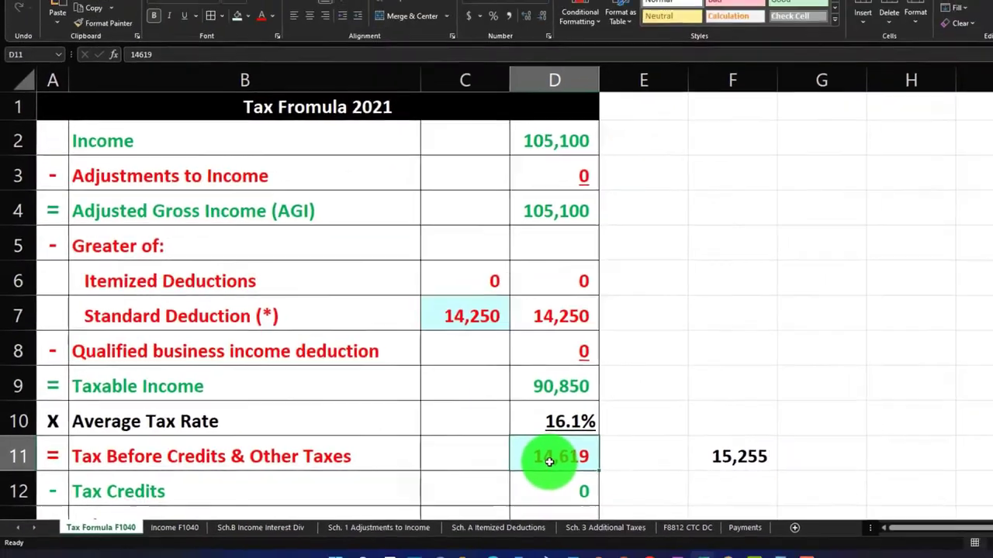
left_click(605, 454)
type("15831")
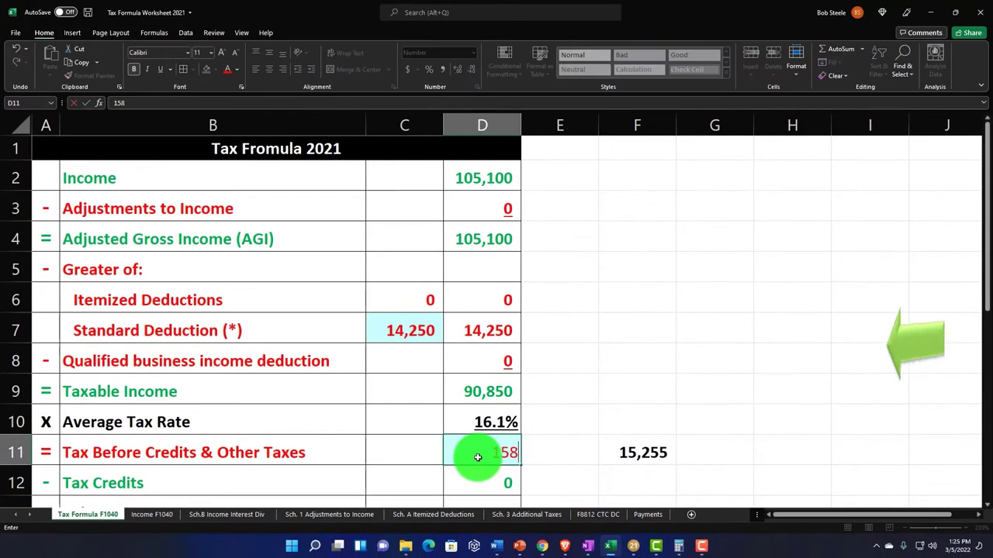
key("Return")
left_click_drag(478, 457, 489, 454)
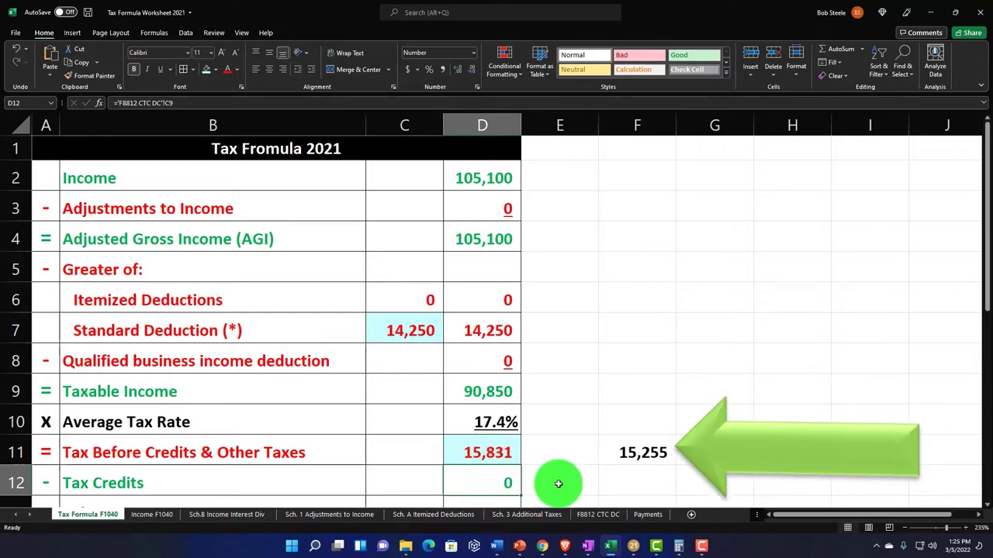
left_click(632, 549)
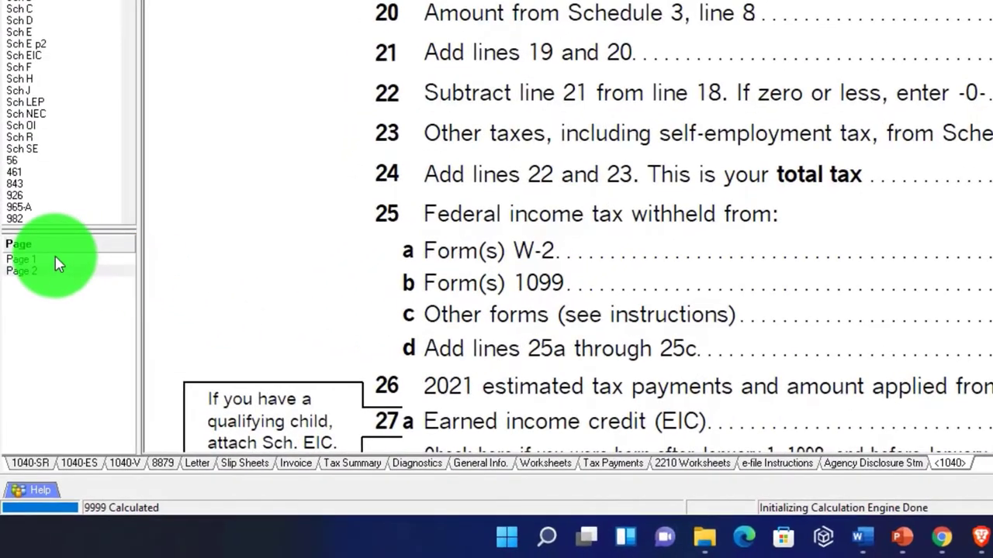
Step: On the 13.1 Pensions, IRAs screen, change the 1099-R gross distribution to 20,000 and return to Form 1040
left_click(58, 263)
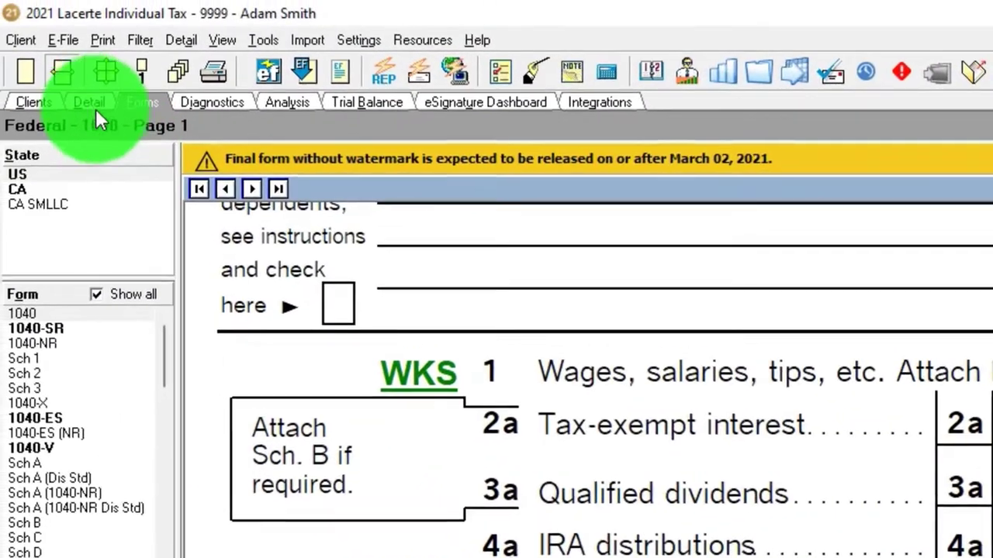
left_click(91, 105)
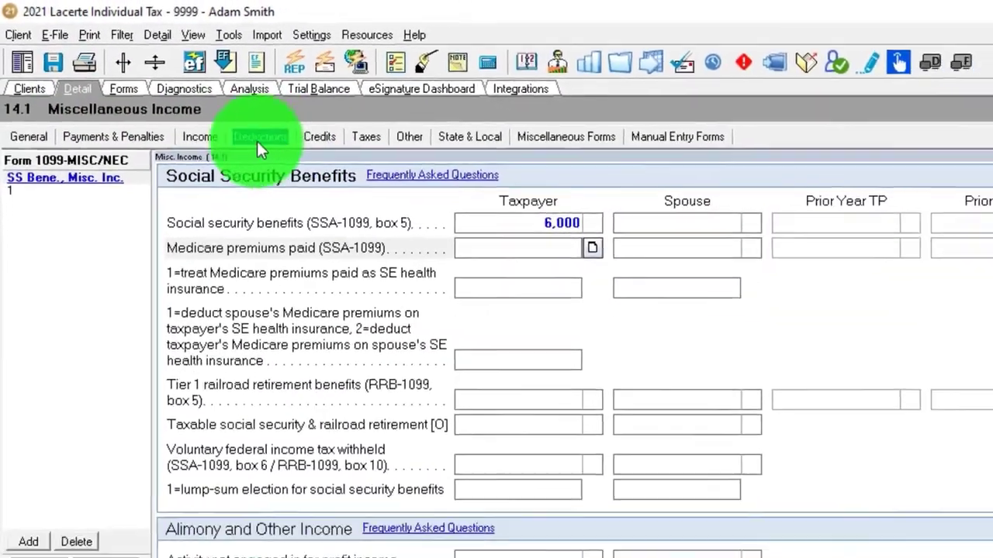
left_click(252, 153)
left_click(166, 127)
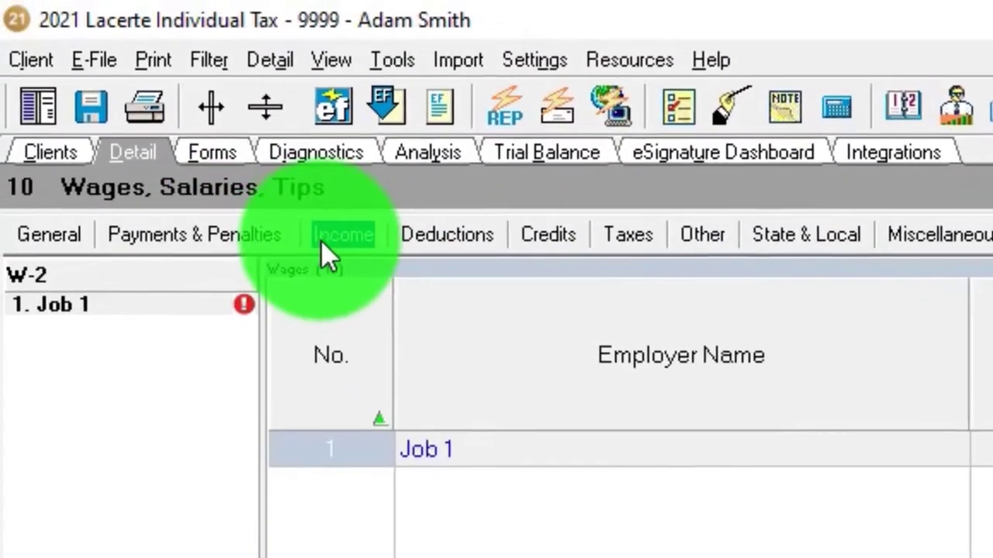
left_click(42, 47)
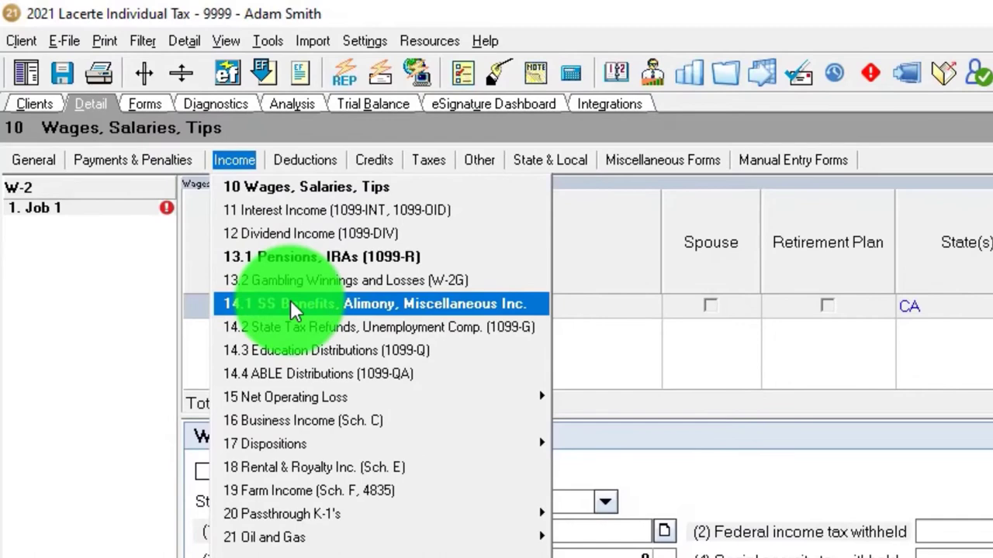
left_click(367, 330)
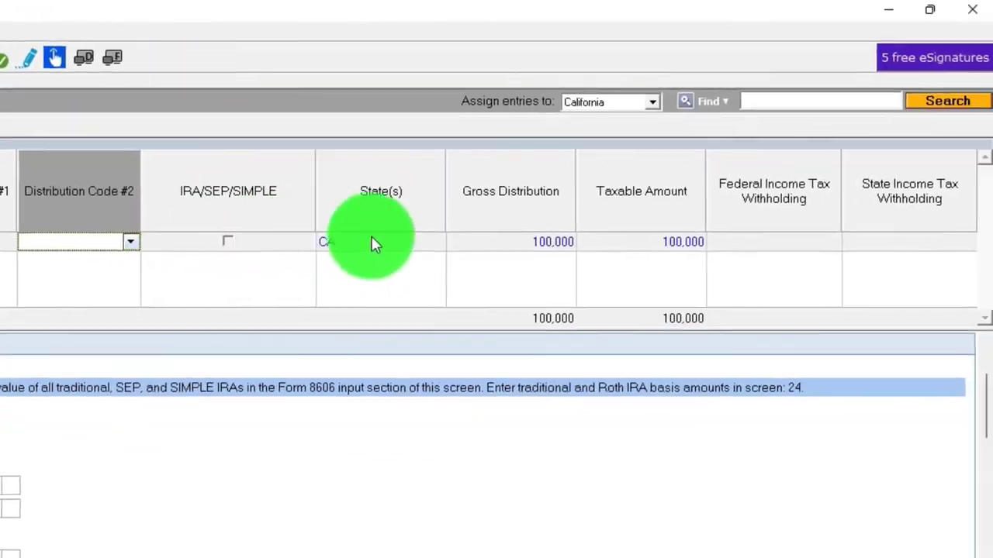
left_click(507, 241)
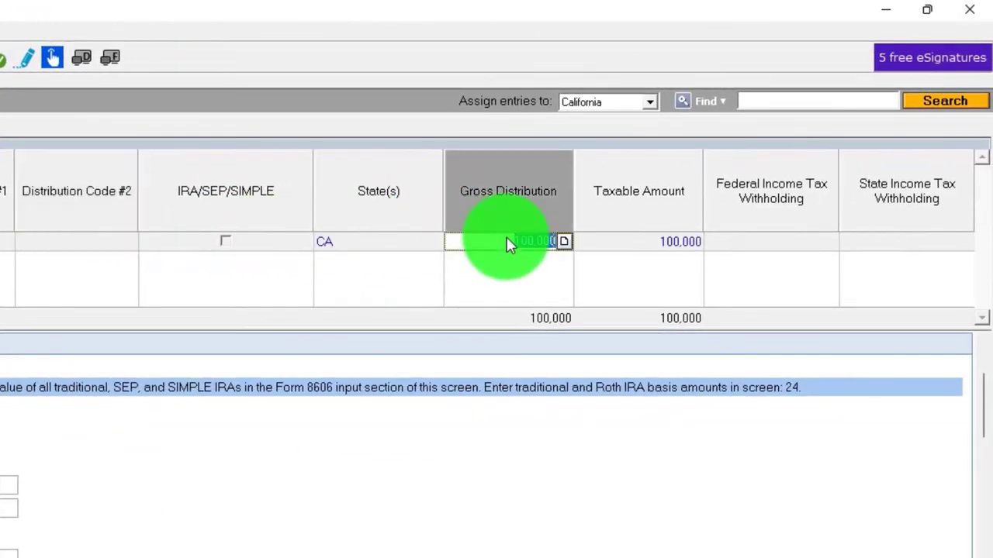
type("20000")
key("Tab")
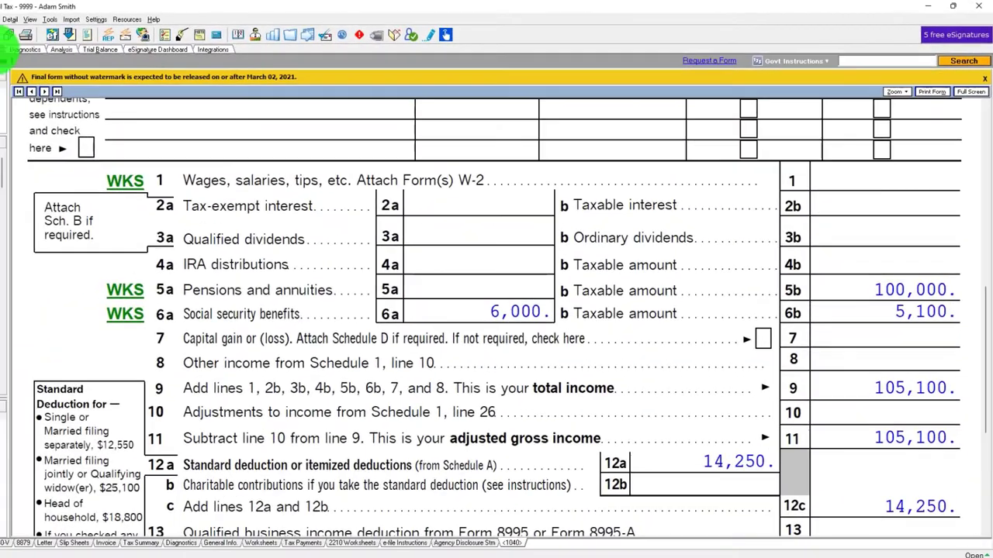
left_click(203, 214)
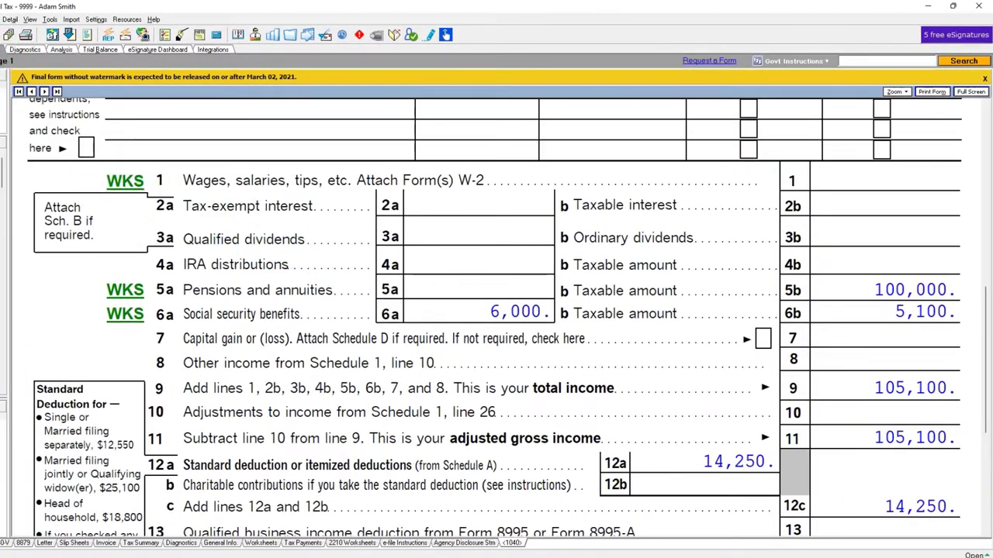
Step: Clear the calculator and move it off to the side of the form
left_click_drag(454, 239, 191, 217)
left_click(239, 284)
left_click(108, 277)
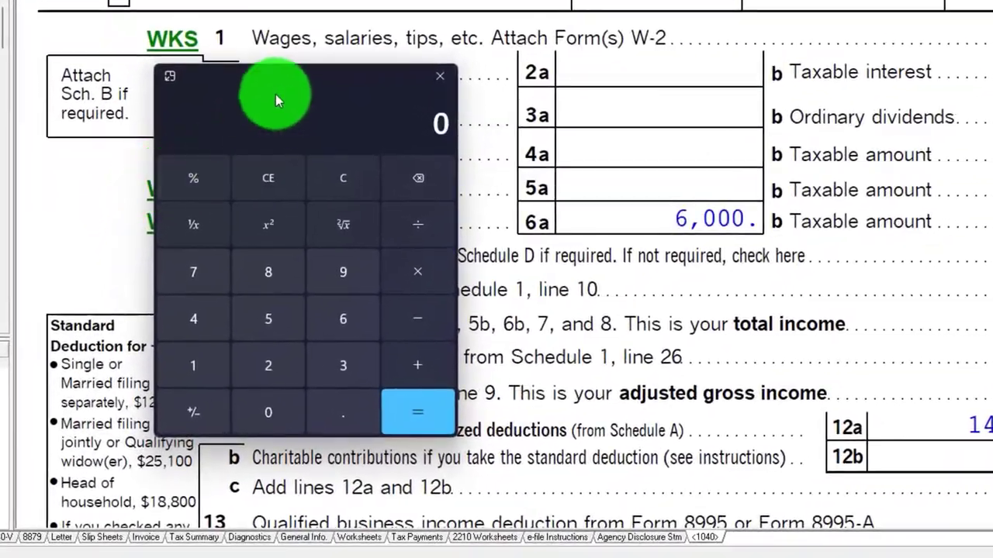
left_click_drag(198, 206, 771, 263)
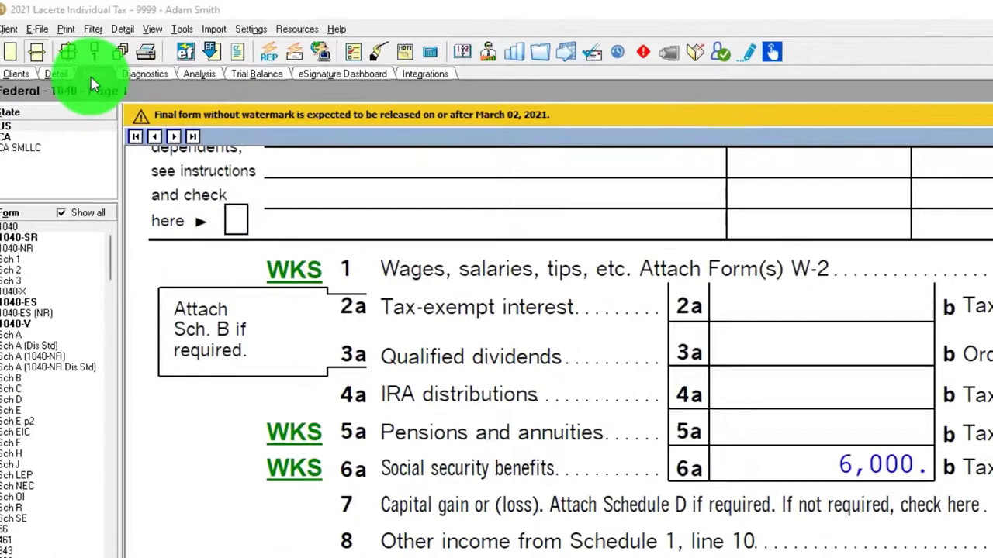
Step: Commit 20,000 as the pension's taxable amount and view Form 1040 with the updated lines
left_click(75, 75)
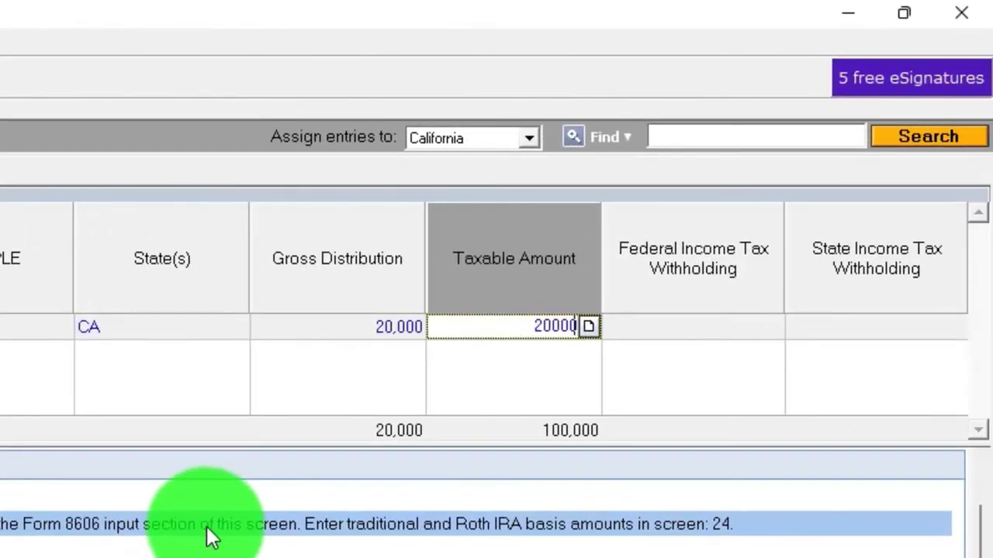
key("Tab")
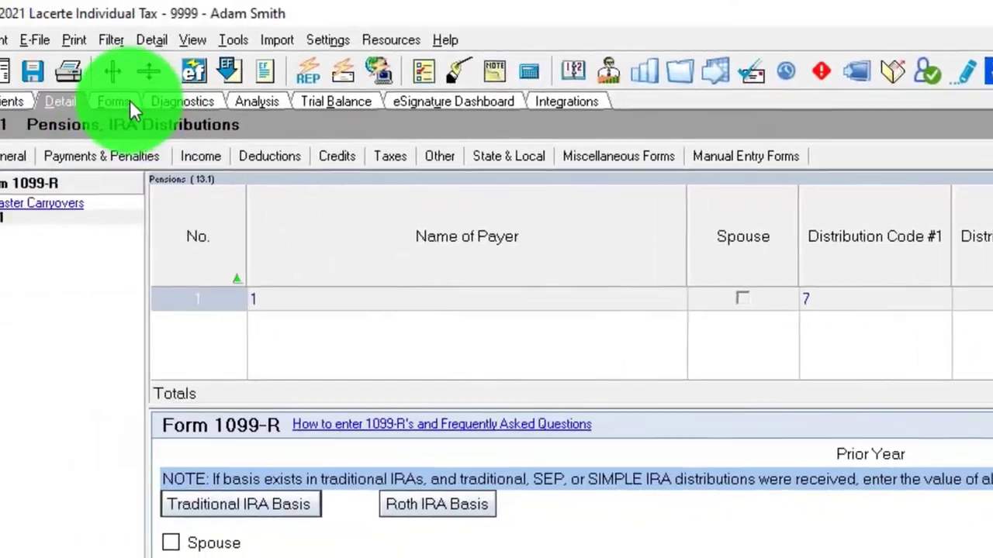
left_click(130, 100)
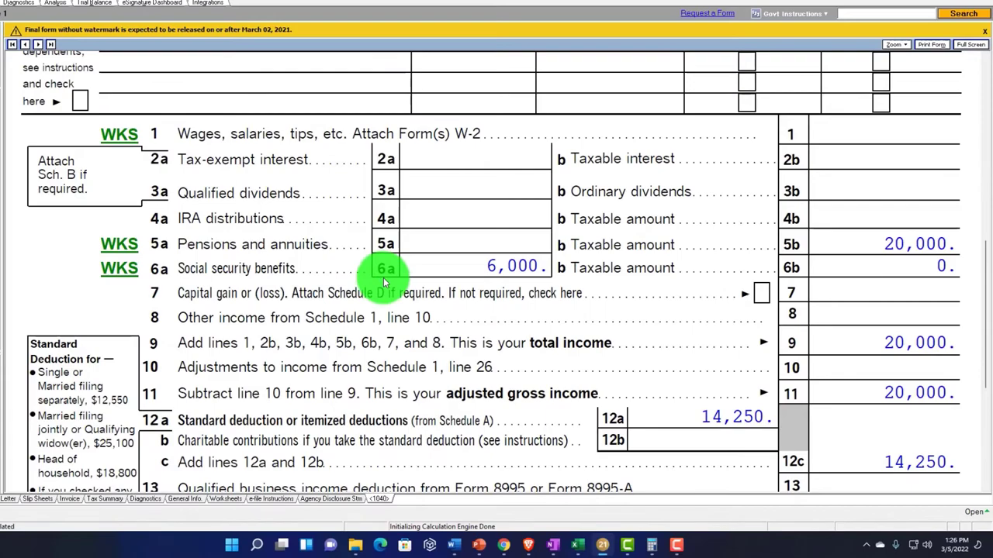
Step: Review the Social Security Benefits Worksheet from line 6a of Form 1040, then close it
scroll(473, 277, "down", 1)
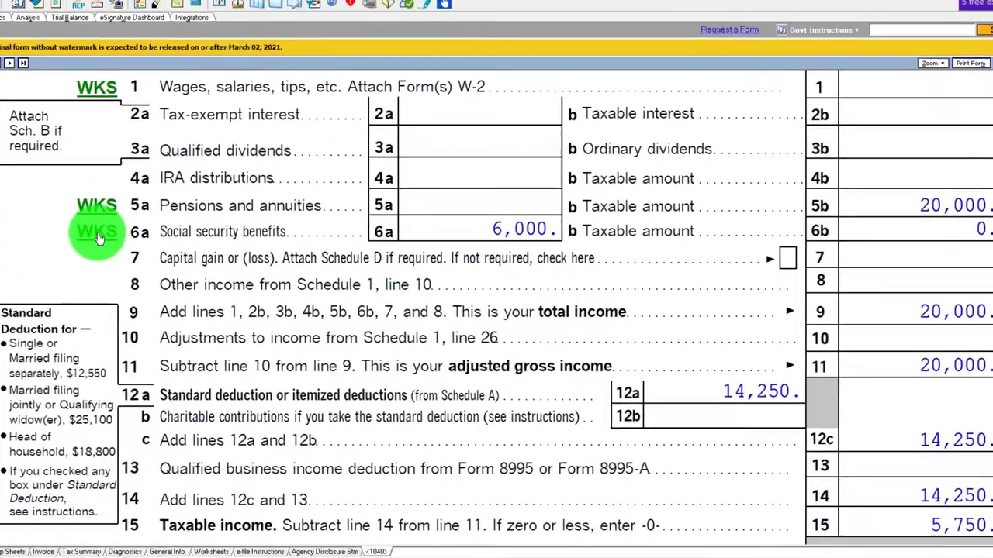
left_click(118, 201)
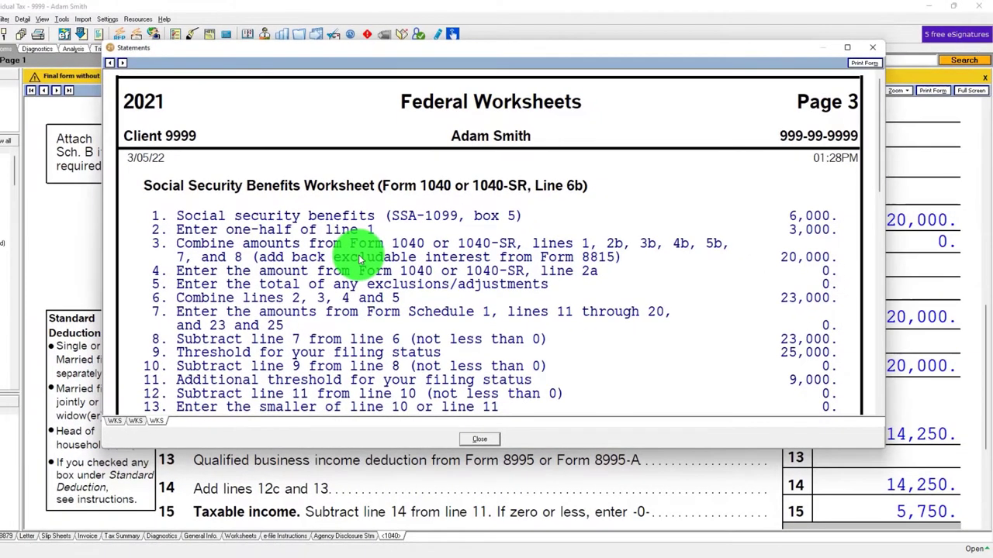
left_click(873, 46)
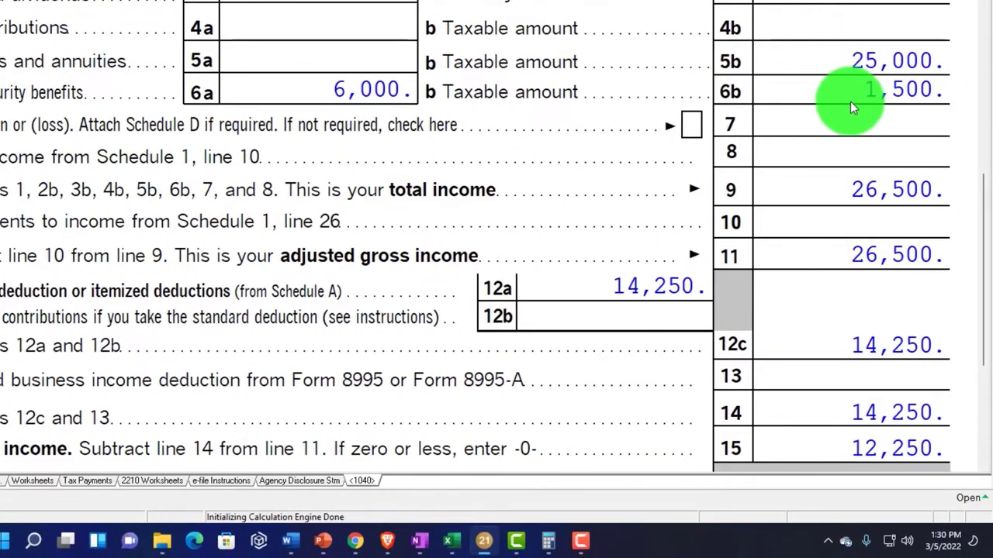
scroll(820, 117, "up", 3)
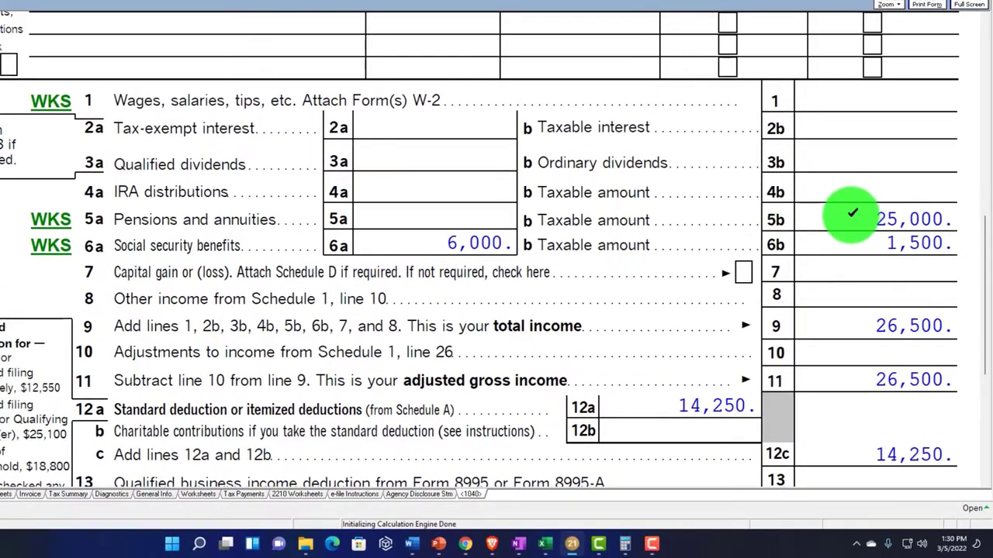
Step: Set the pension's gross distribution and taxable amount to 30,000 each
double_click(852, 213)
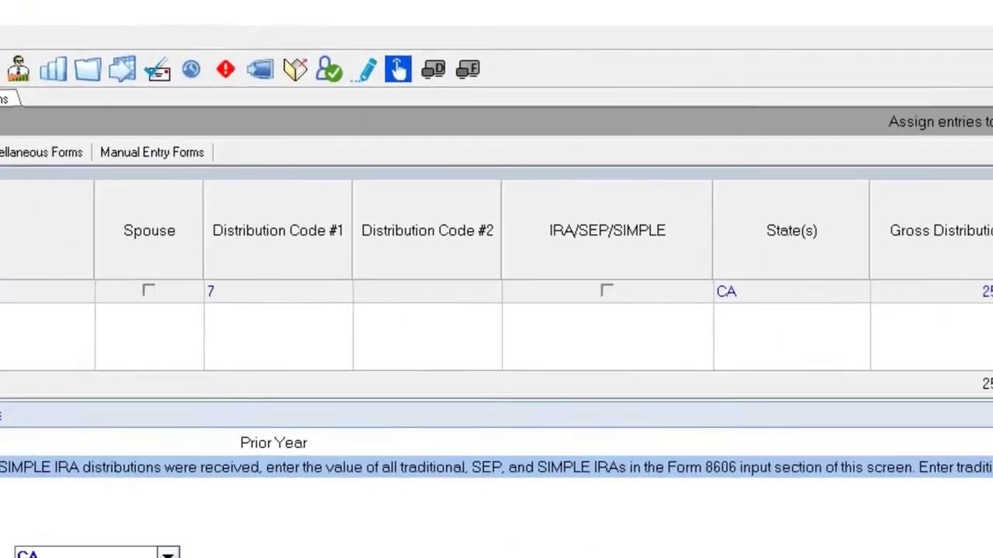
left_click(382, 329)
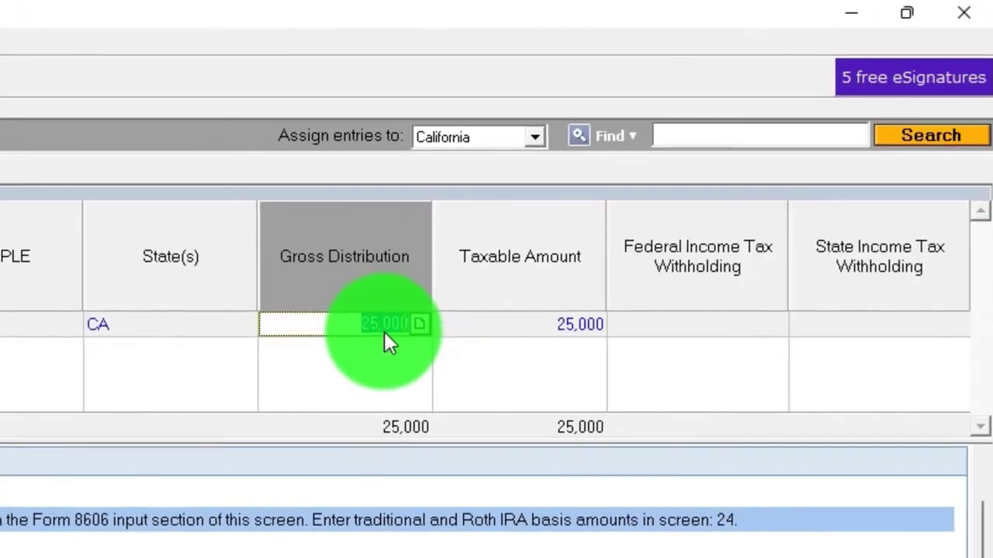
type("30,000")
key("Tab")
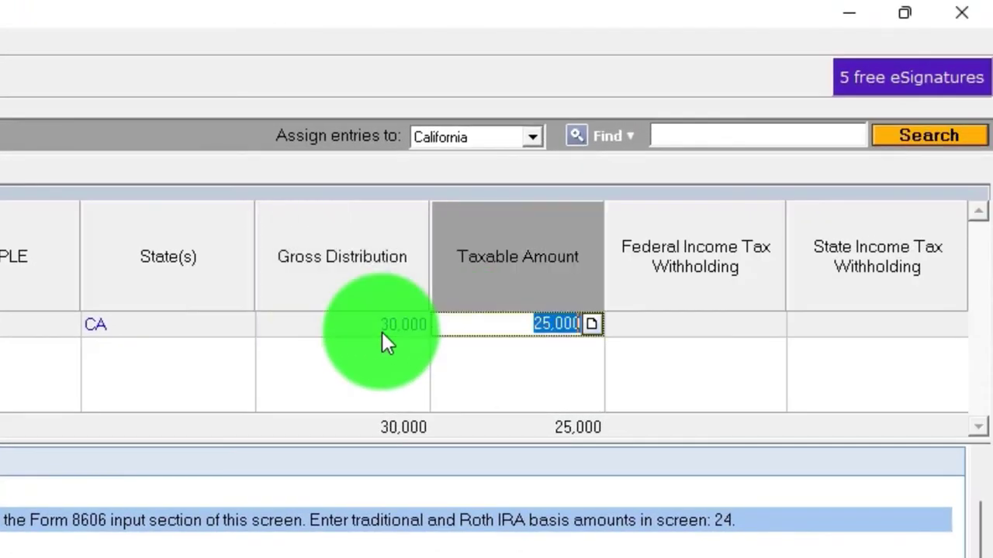
type("30")
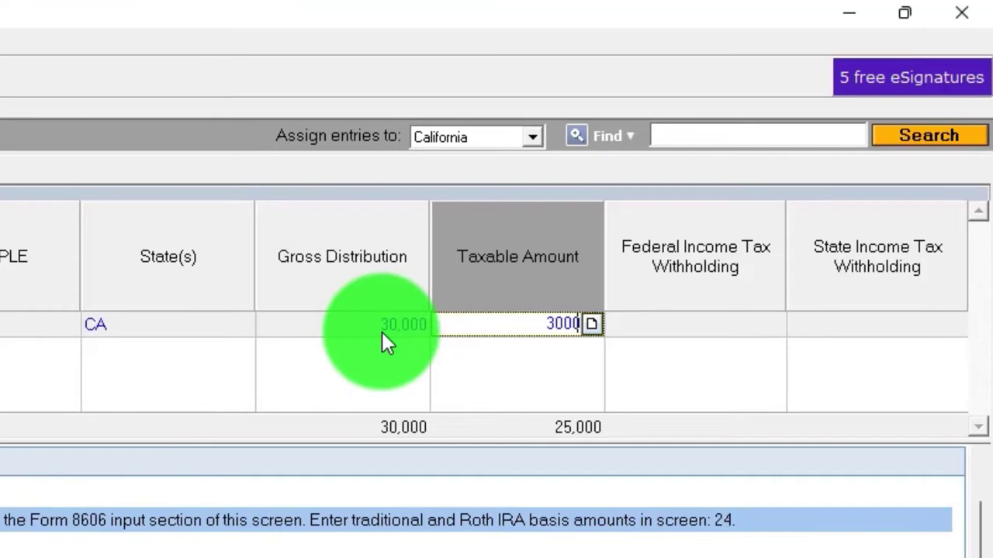
key("Tab")
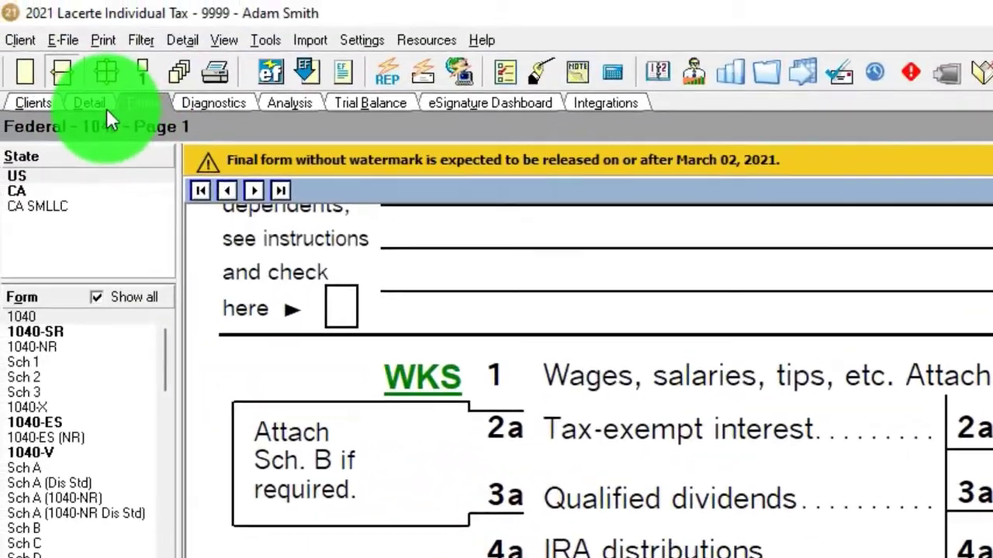
Step: Raise the pension's gross and taxable amounts to 40,000 and check Form 1040's results
left_click(106, 108)
left_click(380, 309)
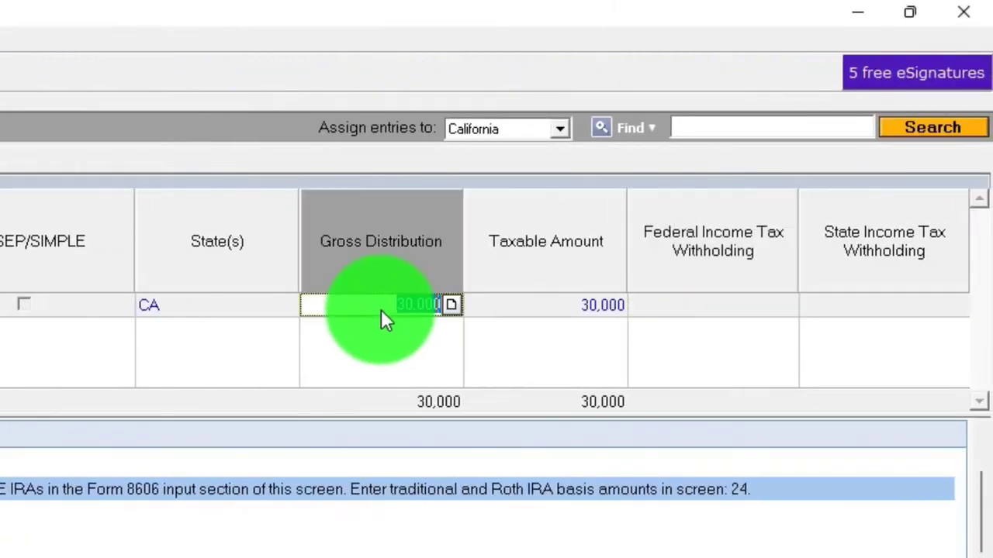
type("40000")
key("Tab")
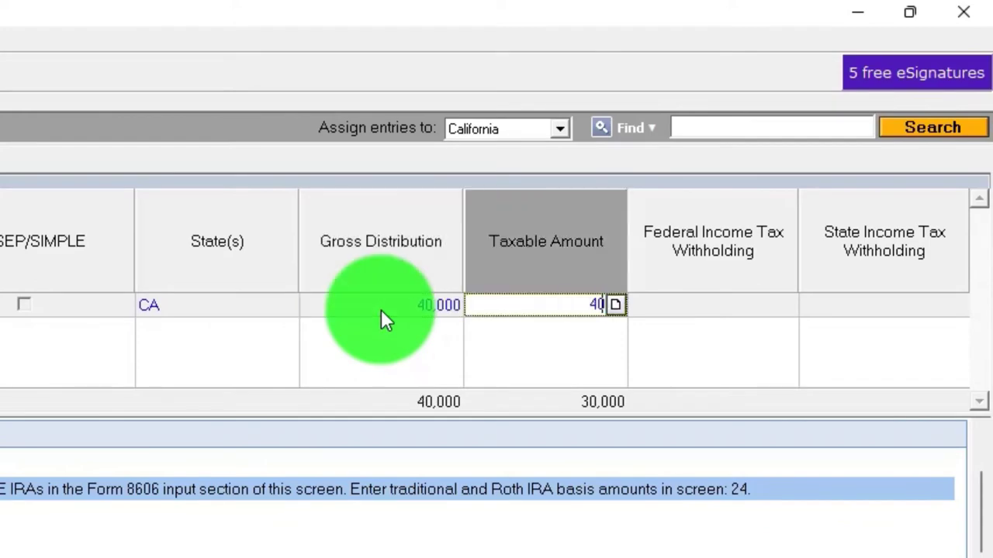
type("40000")
key("Tab")
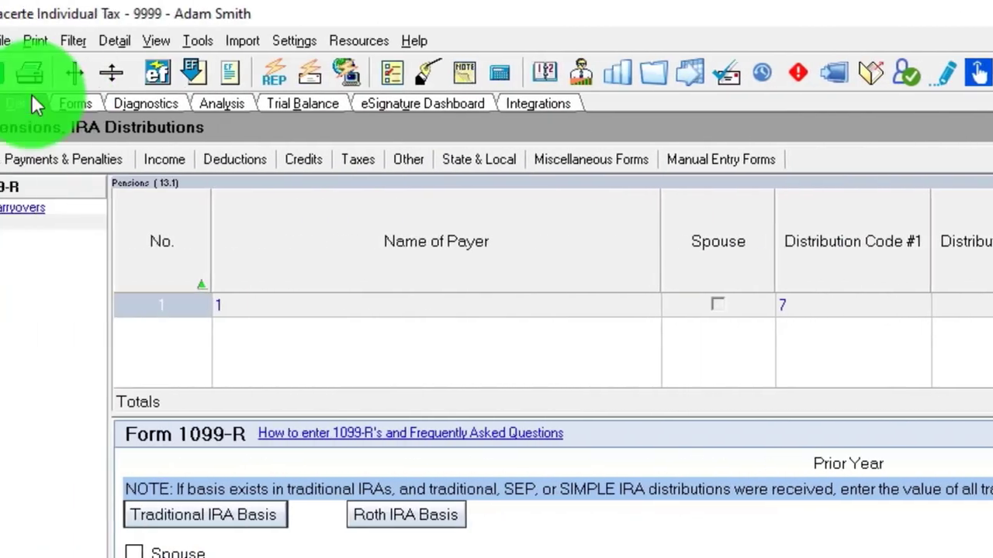
left_click(137, 98)
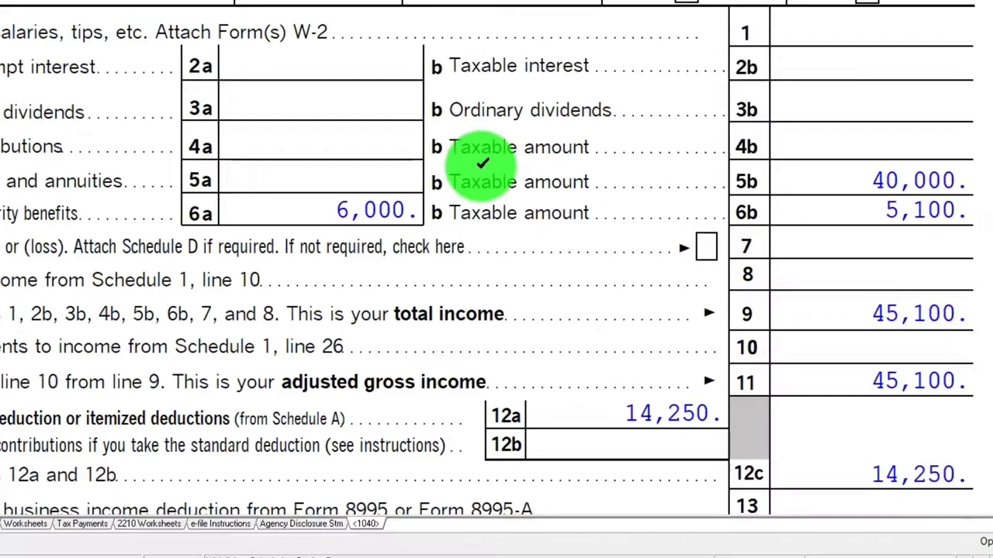
left_click(403, 221)
left_click(835, 201)
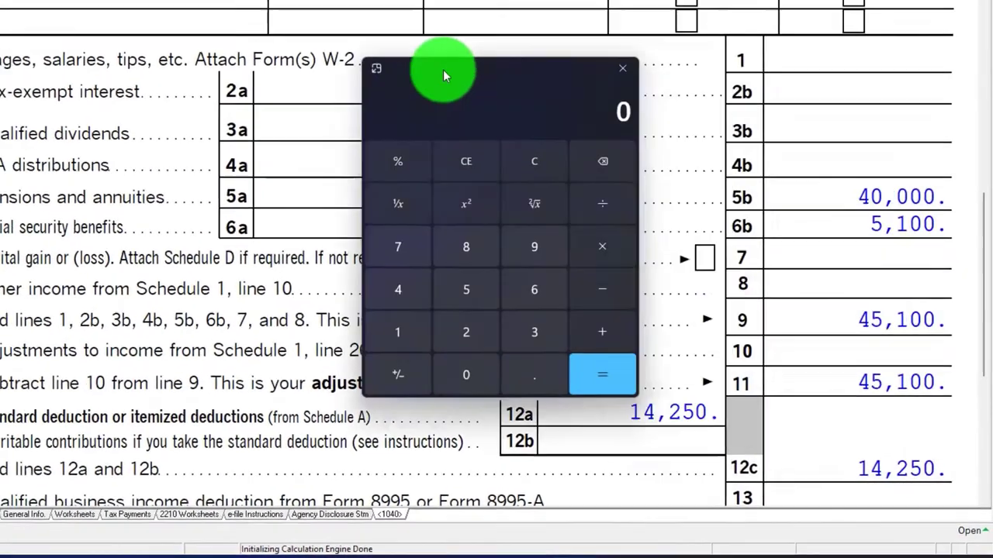
left_click_drag(436, 67, 0, 27)
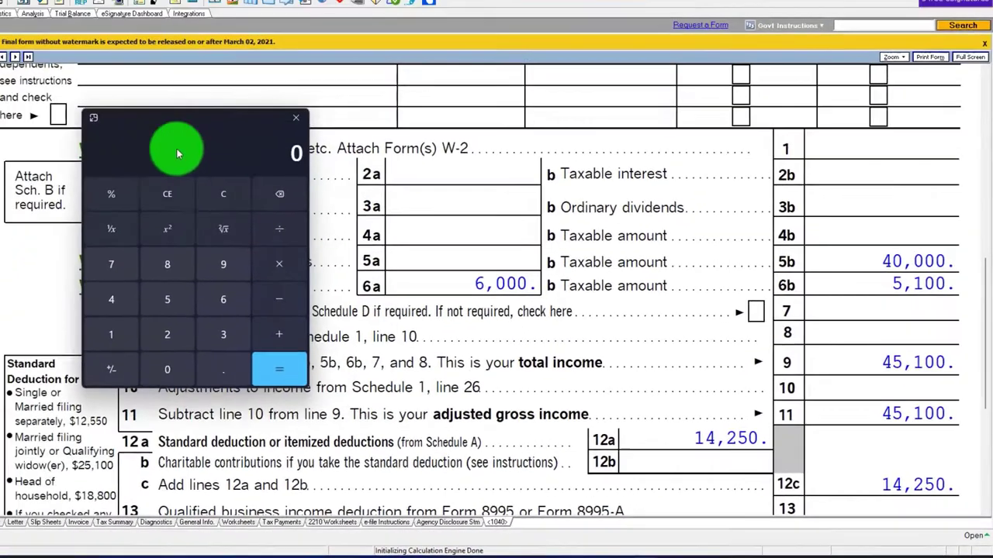
type("5100")
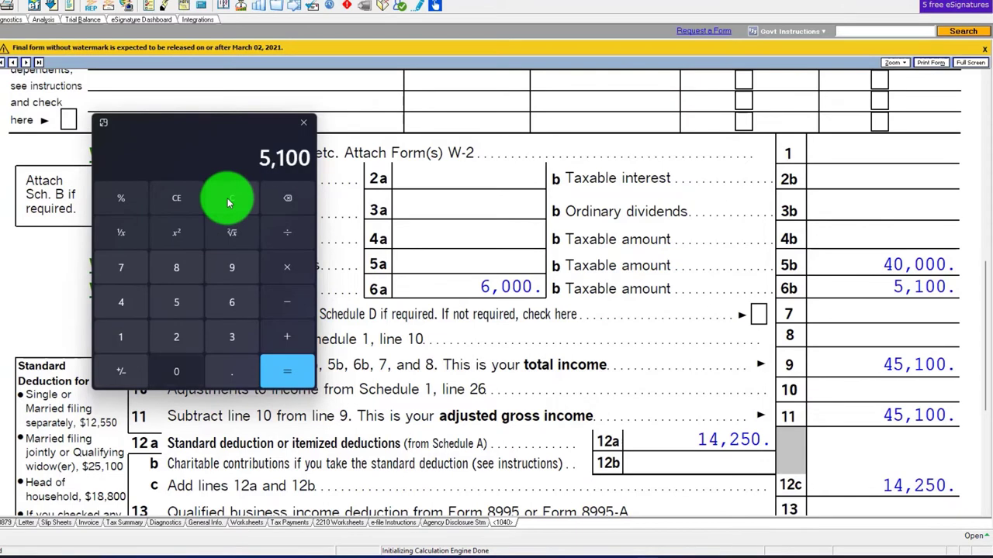
key("Escape")
type("6,000")
key("Return")
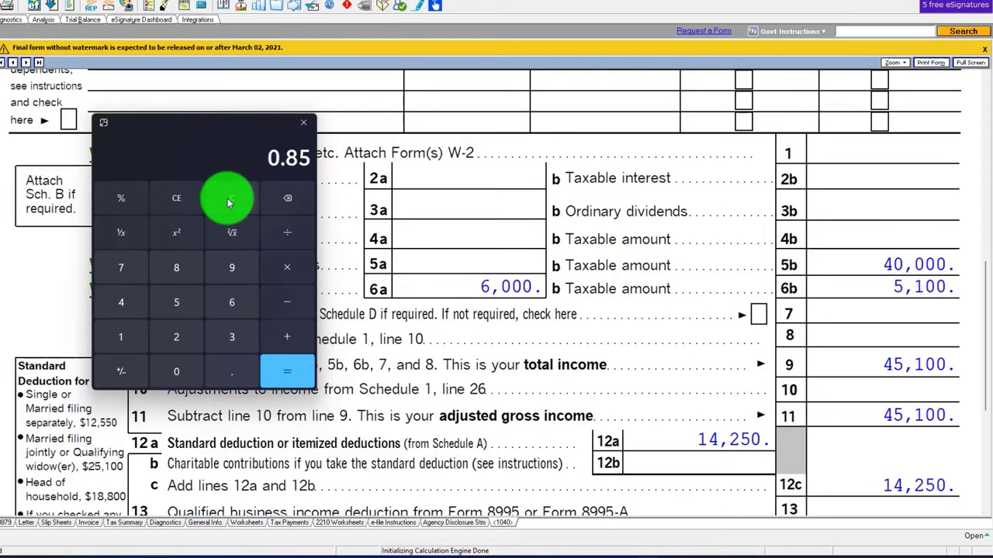
left_click_drag(215, 126, 568, 174)
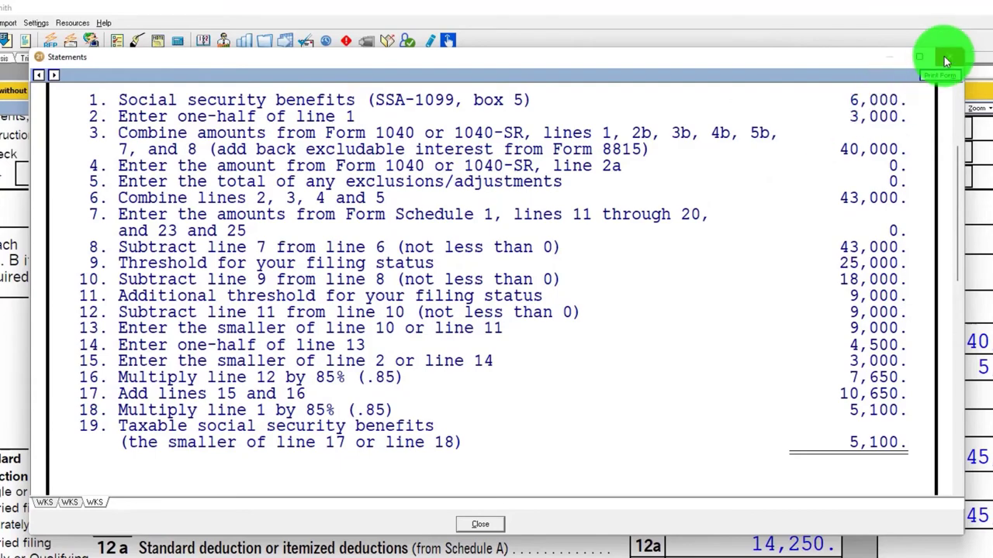
left_click(945, 59)
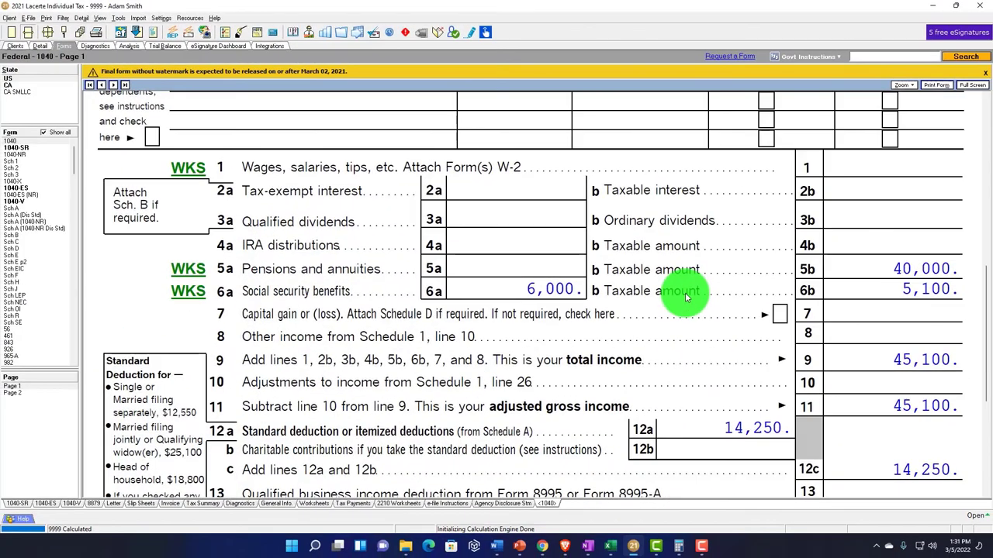